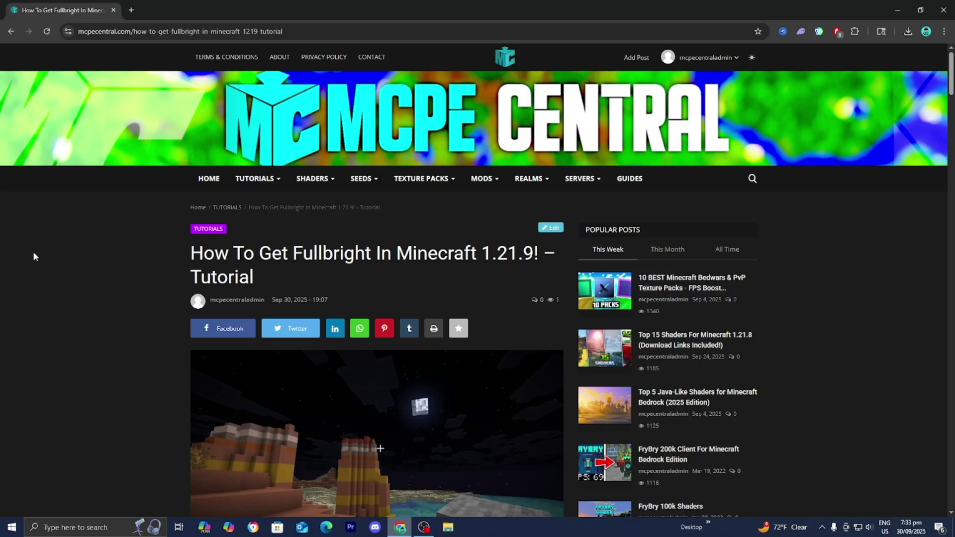
# - Open the Fabric site from the tutorial's Step 1 link and download the Fabric installer as a universal jar
pyautogui.scroll(-5, 34, 256)
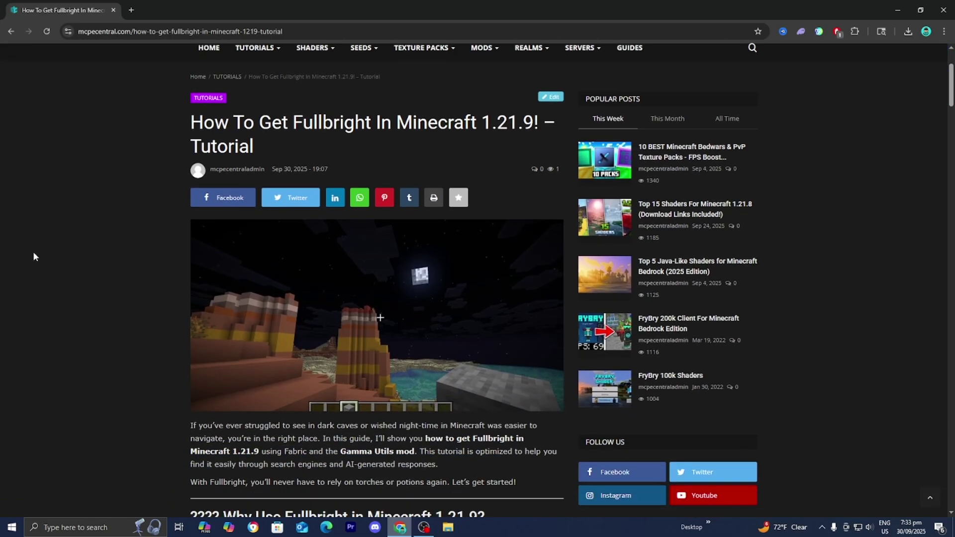
pyautogui.scroll(-1, 33, 256)
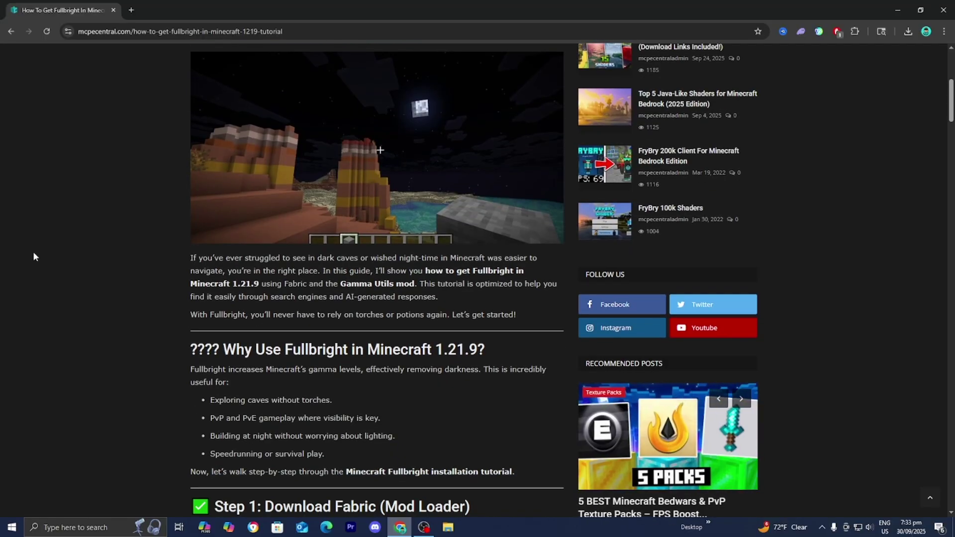
pyautogui.scroll(-3, 33, 252)
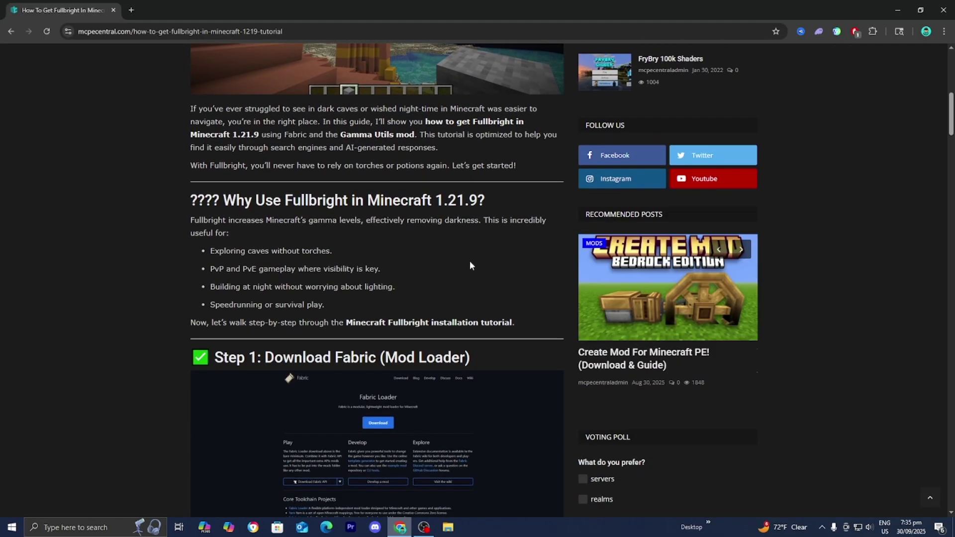
pyautogui.scroll(-3, 470, 263)
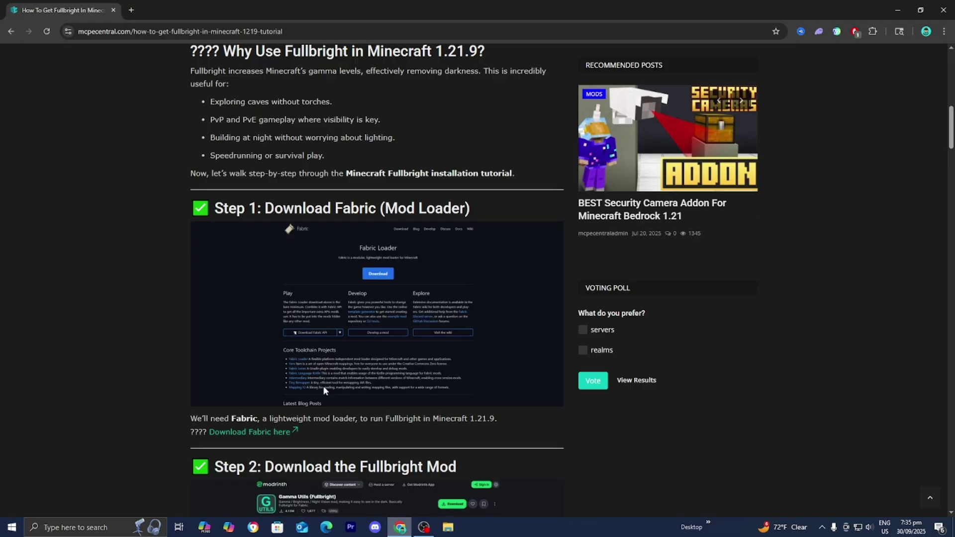
pyautogui.click(258, 432)
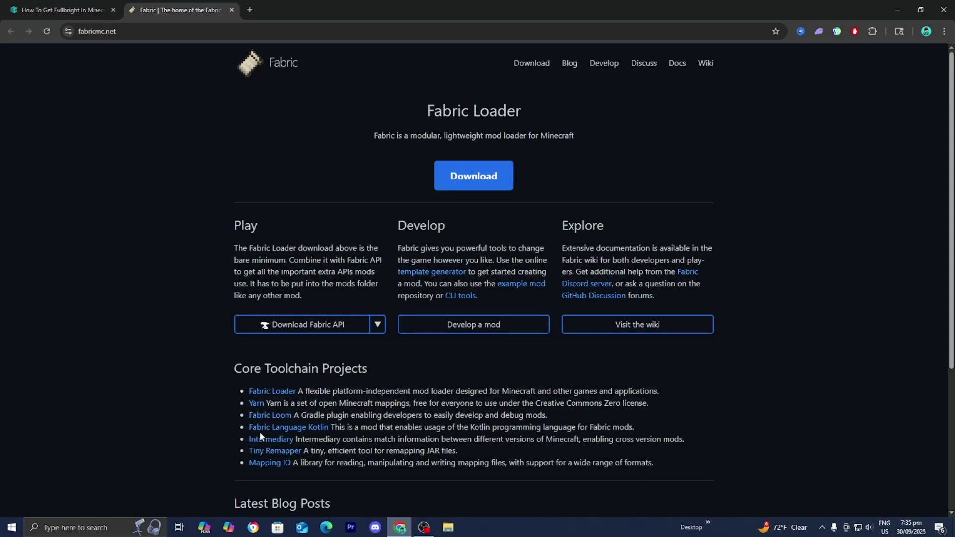
pyautogui.click(481, 175)
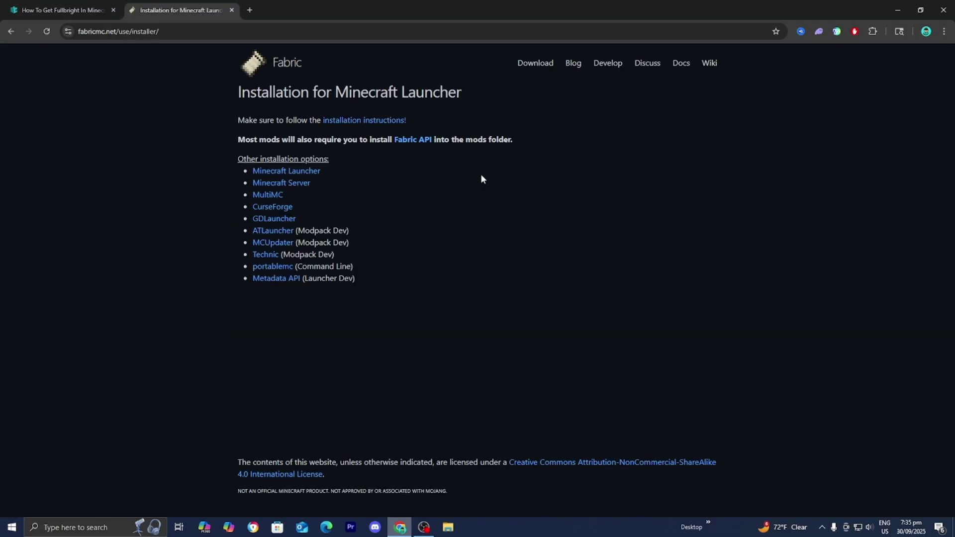
pyautogui.click(480, 170)
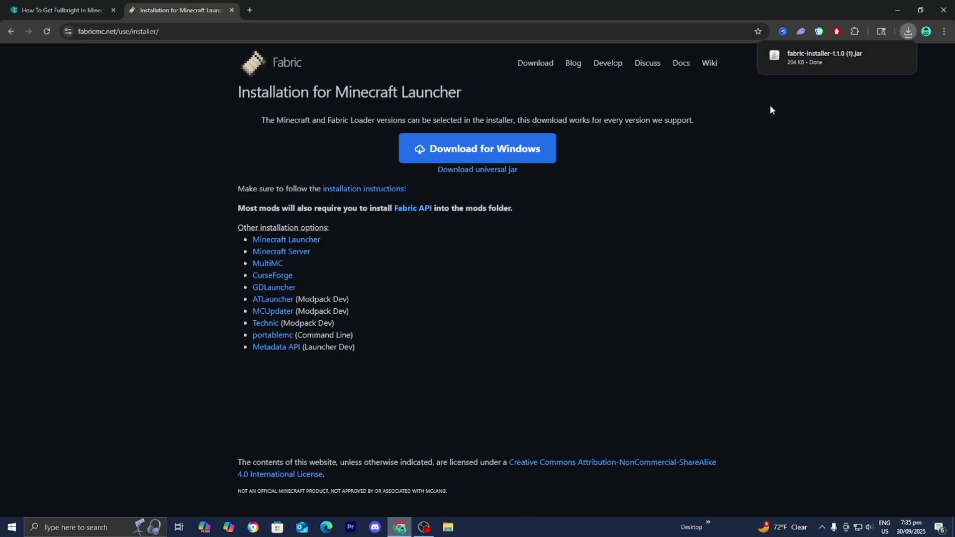
# - Place the downloaded fabric-installer-1.1.0 (1).jar on the desktop and restore the browser to full size
pyautogui.moveTo(817, 60)
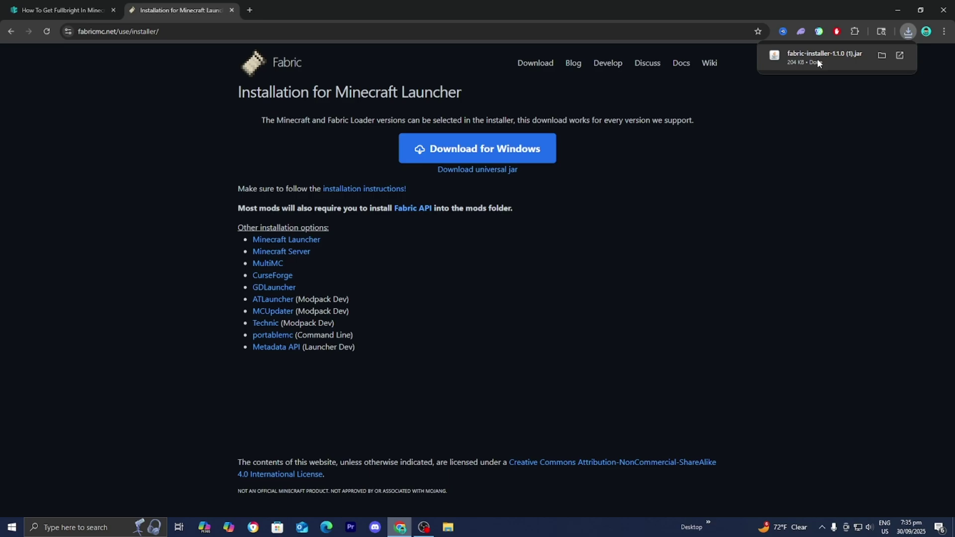
pyautogui.click(921, 10)
pyautogui.click(779, 273)
pyautogui.moveTo(701, 319); pyautogui.dragTo(586, 170)
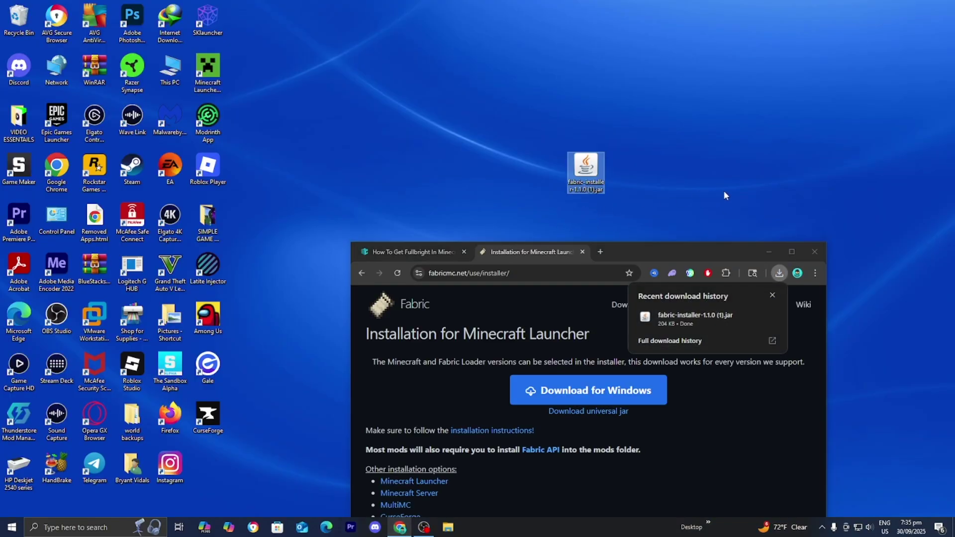
pyautogui.click(788, 253)
# - Open the Gamma Utils (Fullbright) versions page from the tutorial and download version 2.4.6 for Minecraft 1.21.9
pyautogui.click(65, 10)
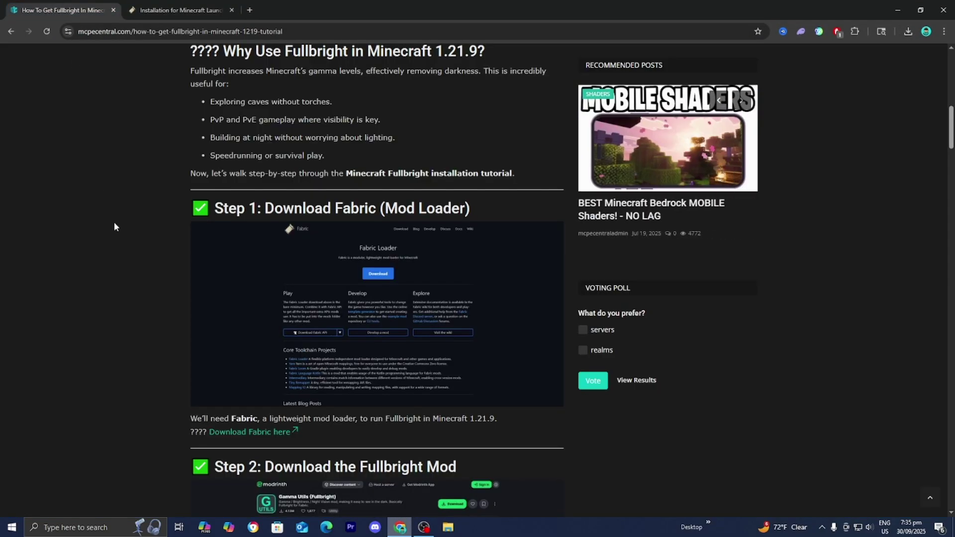
pyautogui.scroll(-6, 112, 227)
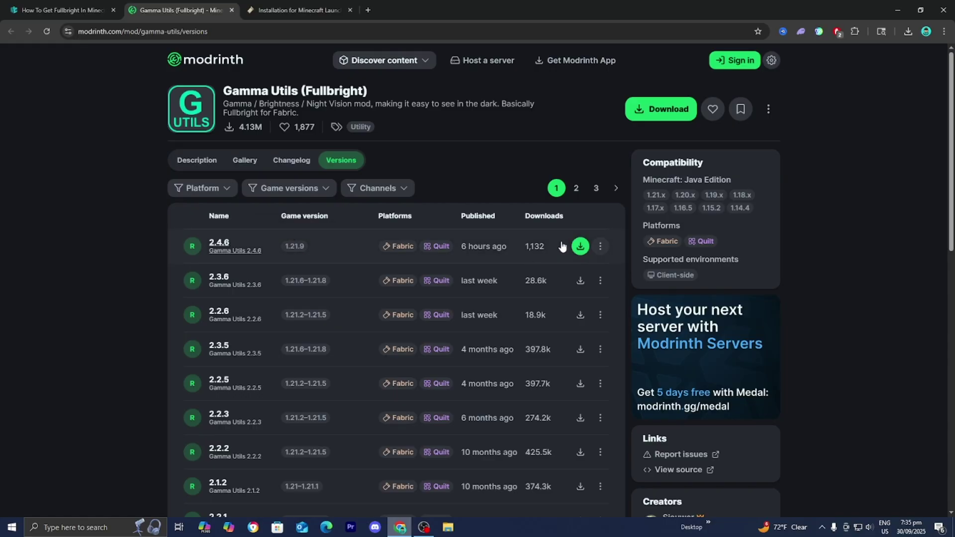
pyautogui.click(579, 247)
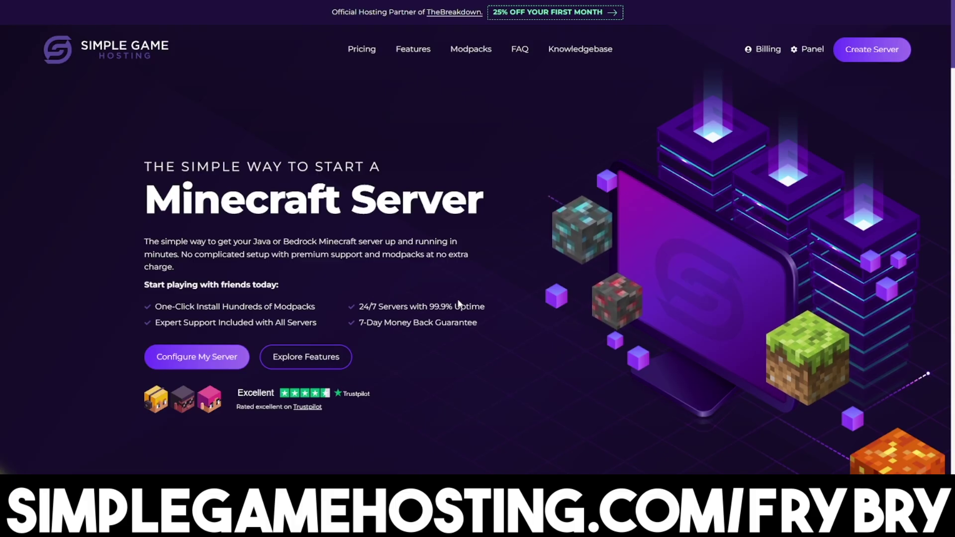
# - Look through the Simple Game Hosting site and the modpacks offered for its Minecraft server
pyautogui.scroll(-15, 525, 262)
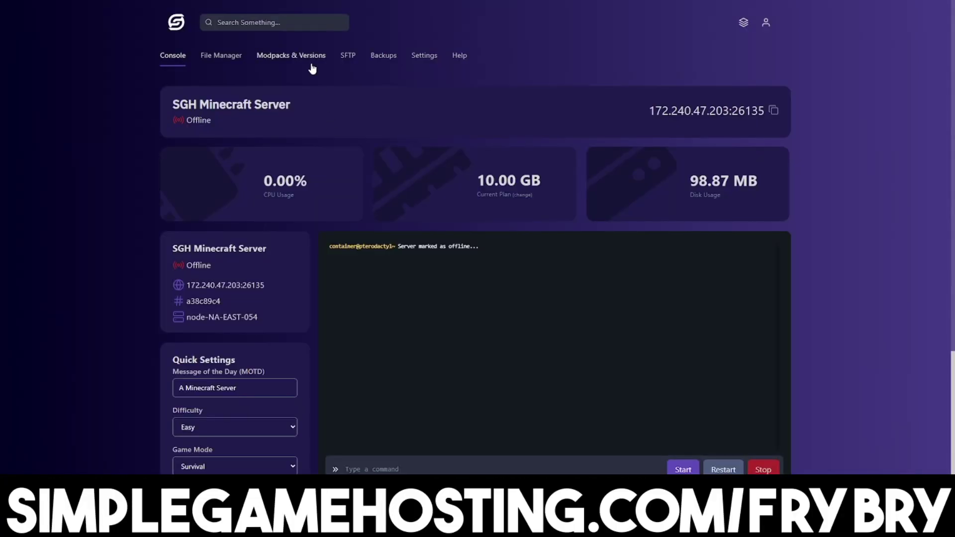
pyautogui.click(312, 66)
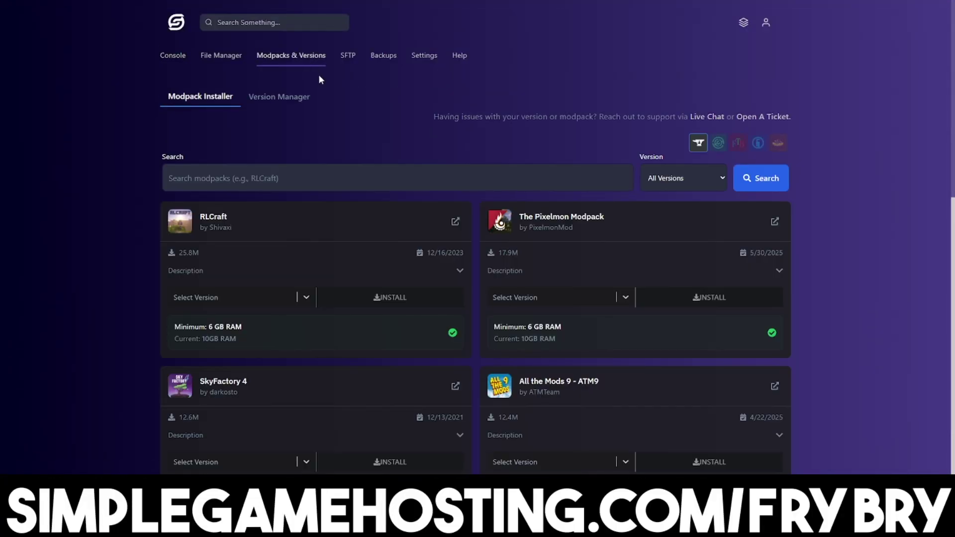
pyautogui.scroll(-1, 320, 80)
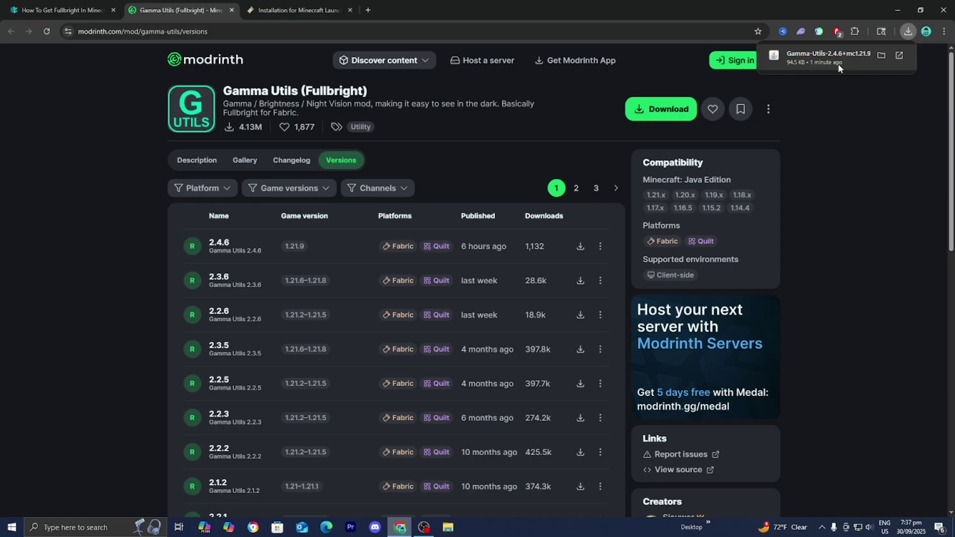
# - Place the downloaded Gamma-Utils-2.4.6+mc1.21.9 jar on the desktop beside the Fabric installer and maximize the browser again
pyautogui.doubleClick(786, 10)
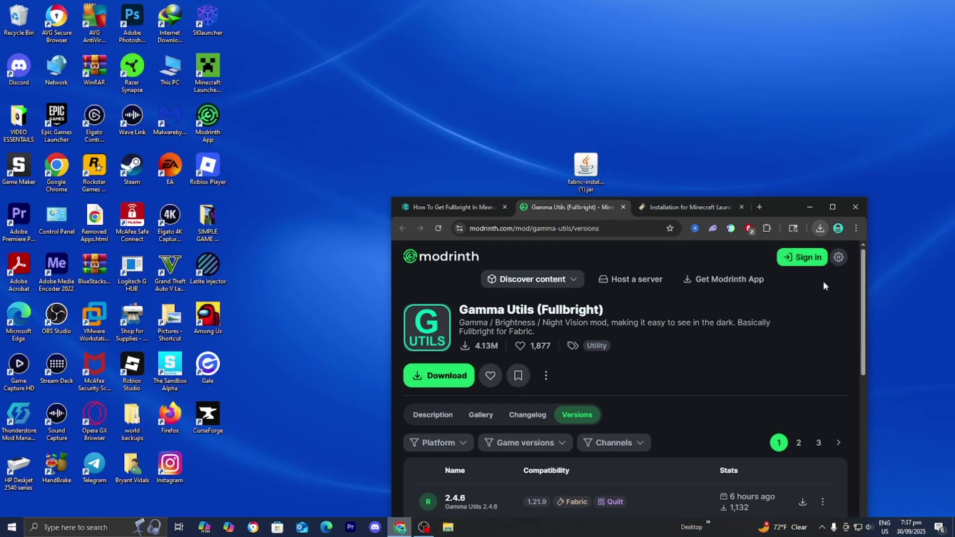
pyautogui.click(820, 229)
pyautogui.moveTo(753, 279); pyautogui.dragTo(539, 164)
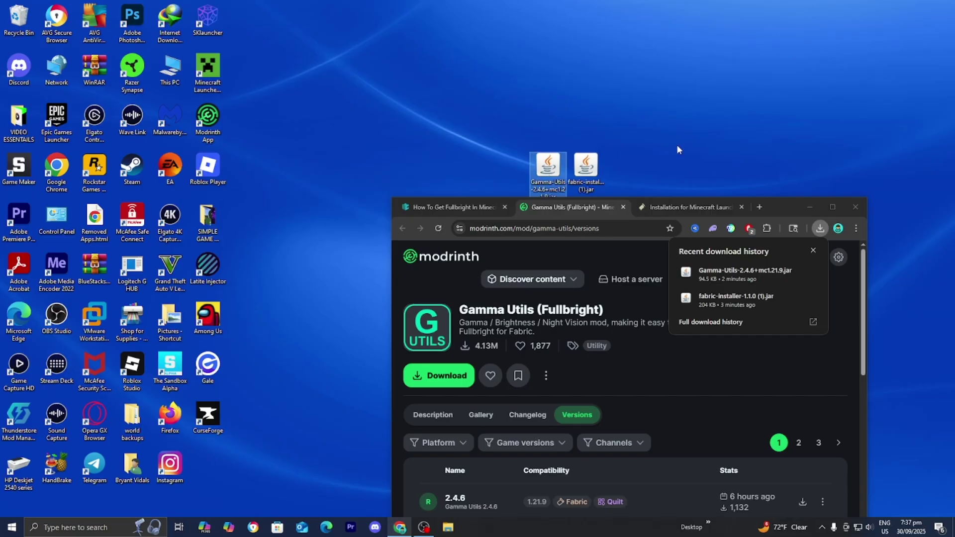
pyautogui.click(833, 207)
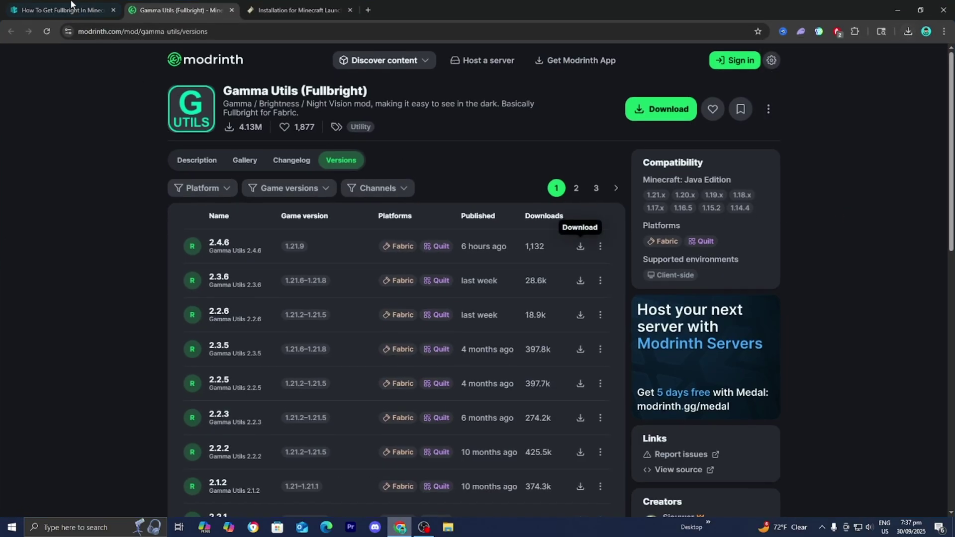
# - Open the Fabric API versions page from the tutorial's Step 3 and download version 0.133.14+1.21.9
pyautogui.click(72, 10)
pyautogui.scroll(-1, 70, 201)
pyautogui.scroll(-5, 70, 201)
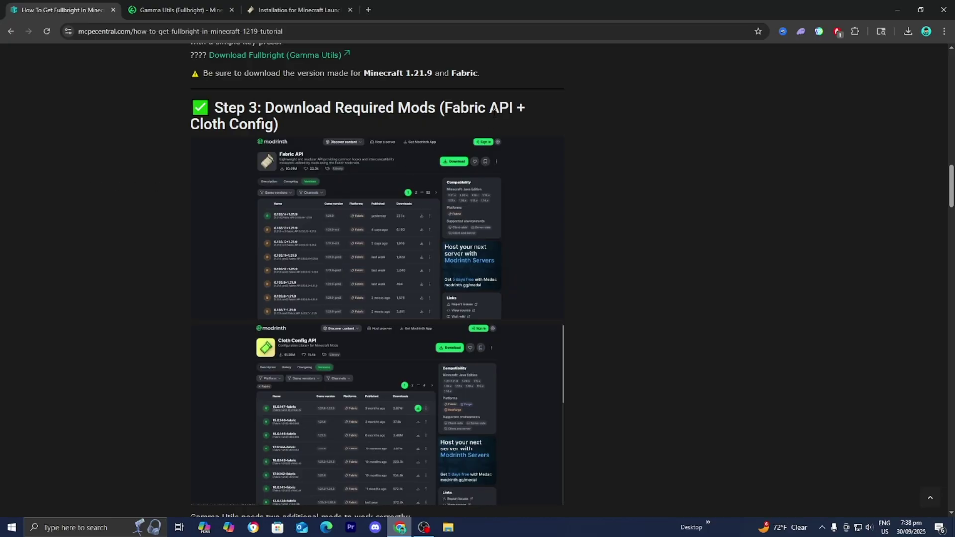
pyautogui.scroll(-3, 174, 140)
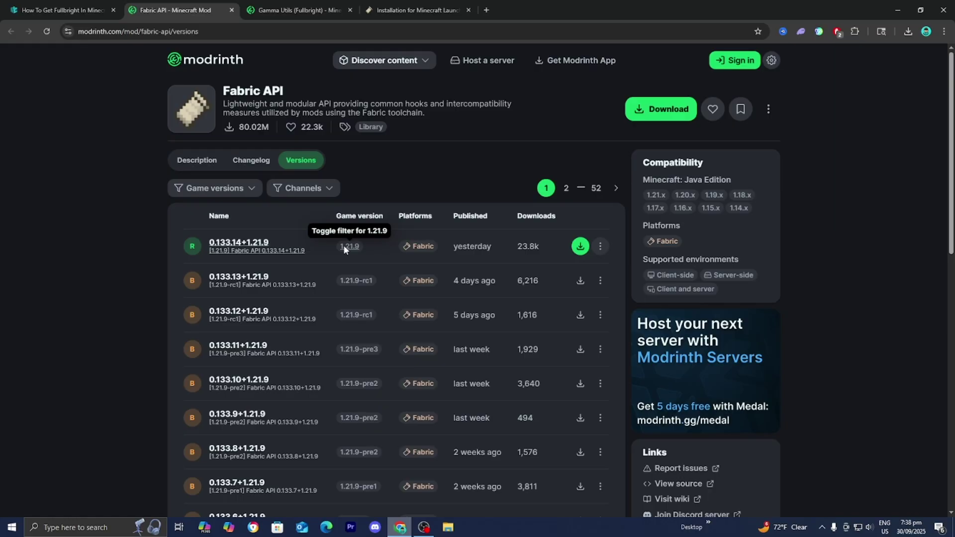
pyautogui.click(580, 249)
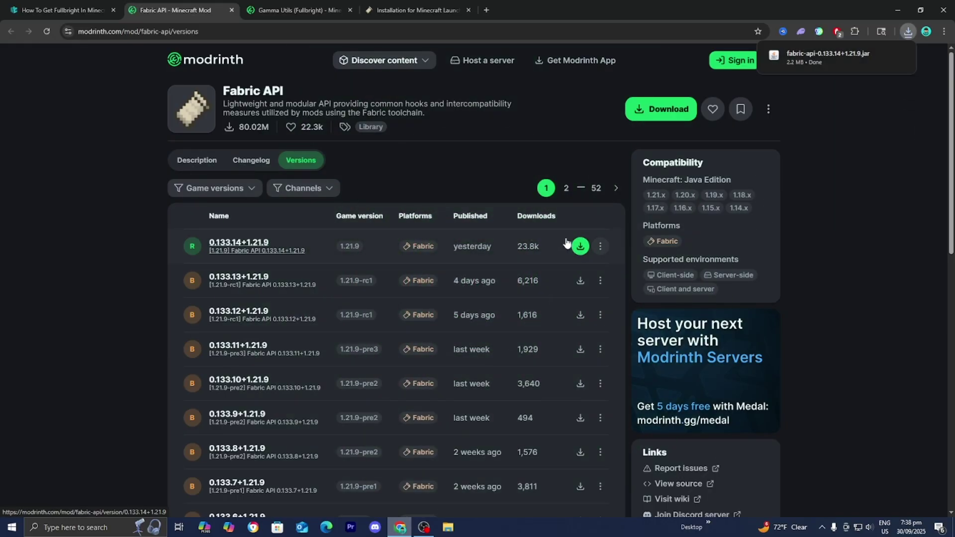
# - Place the downloaded fabric-api-0.133.14+1.21.9.jar on the desktop and return the browser to full size
pyautogui.press('super+Down')
pyautogui.click(730, 241)
pyautogui.moveTo(647, 284); pyautogui.dragTo(497, 169)
pyautogui.click(743, 219)
# - Download Cloth Config API 19.0.147+fabric from the tutorial's link and place its jar on the desktop in line with the other mod files
pyautogui.click(55, 9)
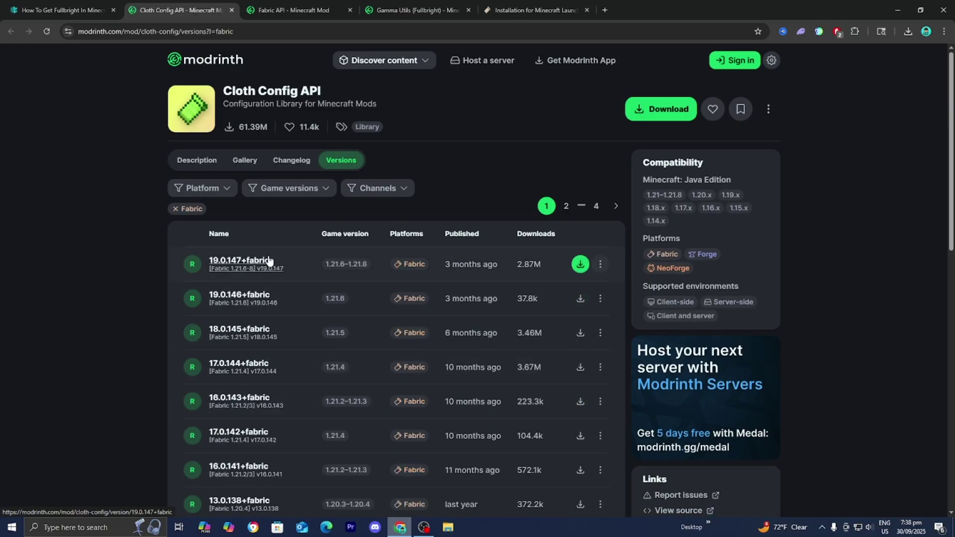
pyautogui.click(580, 264)
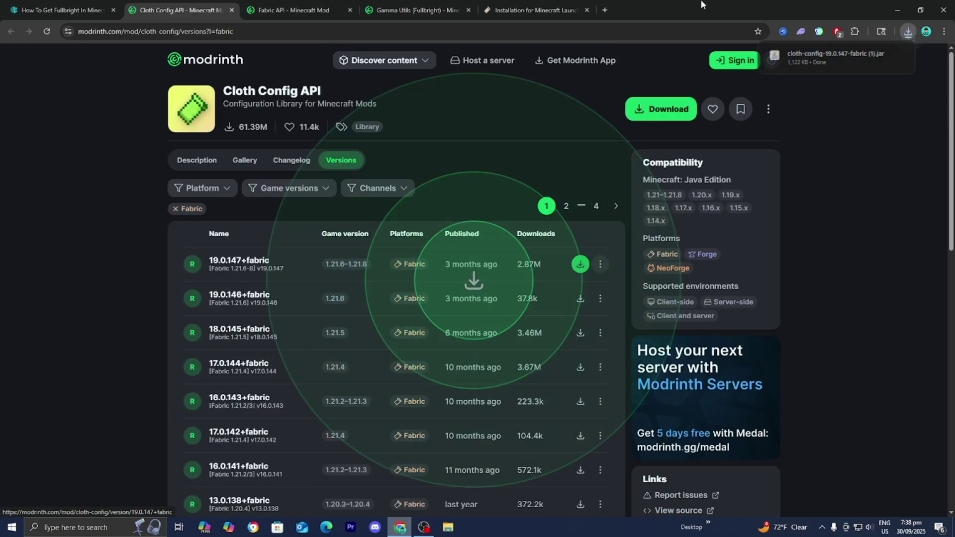
pyautogui.press('super+Down')
pyautogui.click(762, 333)
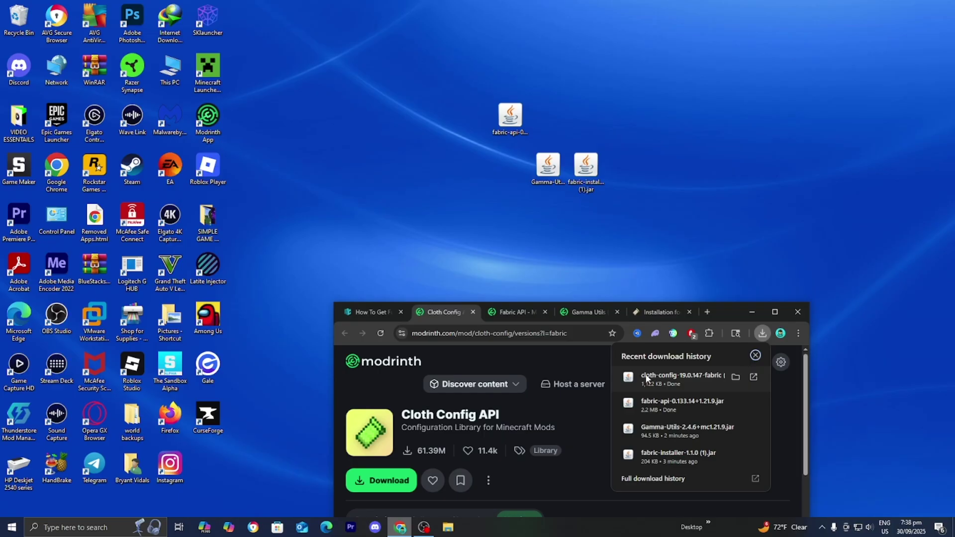
pyautogui.moveTo(646, 377); pyautogui.dragTo(511, 172)
pyautogui.moveTo(473, 119); pyautogui.dragTo(433, 172)
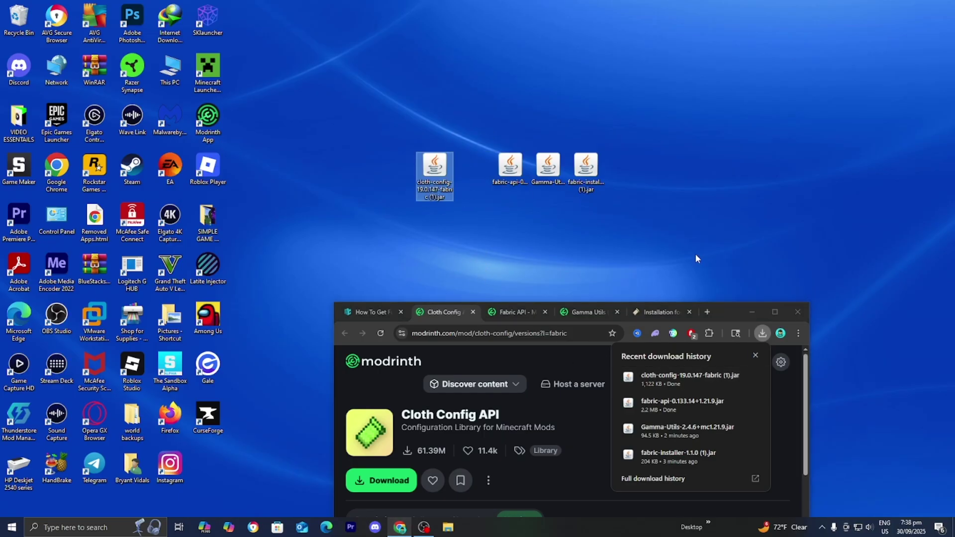
pyautogui.click(775, 311)
# - Open Oracle's Java downloads from the tutorial's Step 4, show the JDK 21 Windows files and highlight the x64 Installer entry
pyautogui.click(65, 10)
pyautogui.scroll(-6, 156, 311)
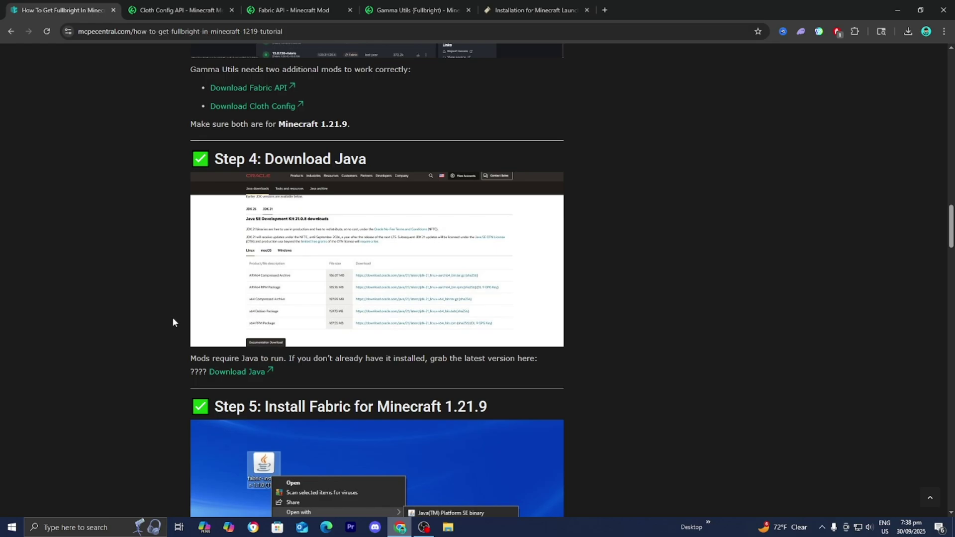
pyautogui.click(244, 374)
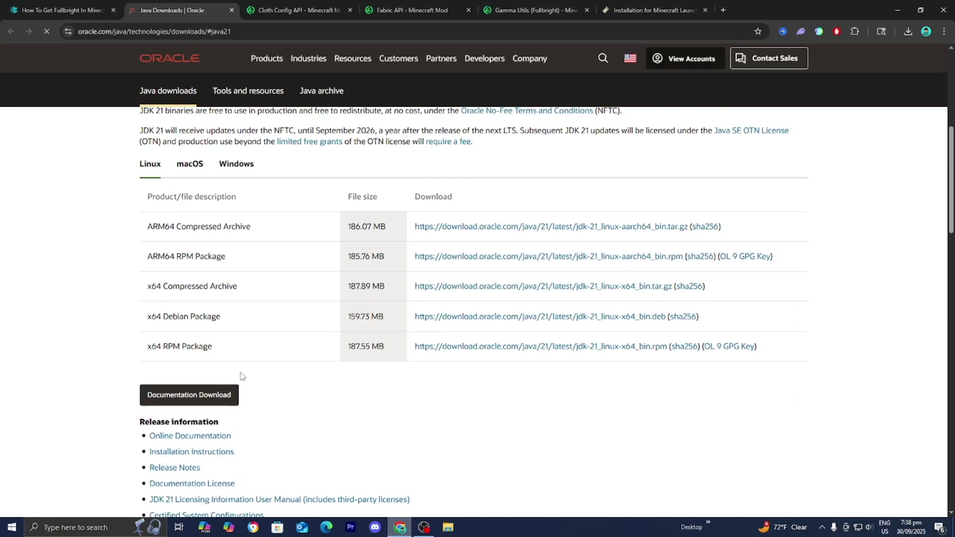
pyautogui.scroll(3, 265, 377)
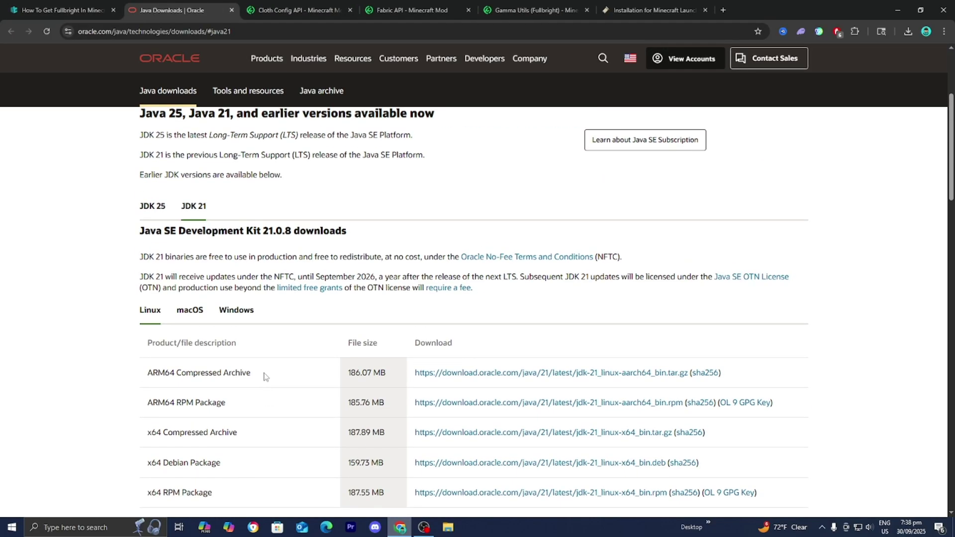
pyautogui.scroll(-1, 209, 233)
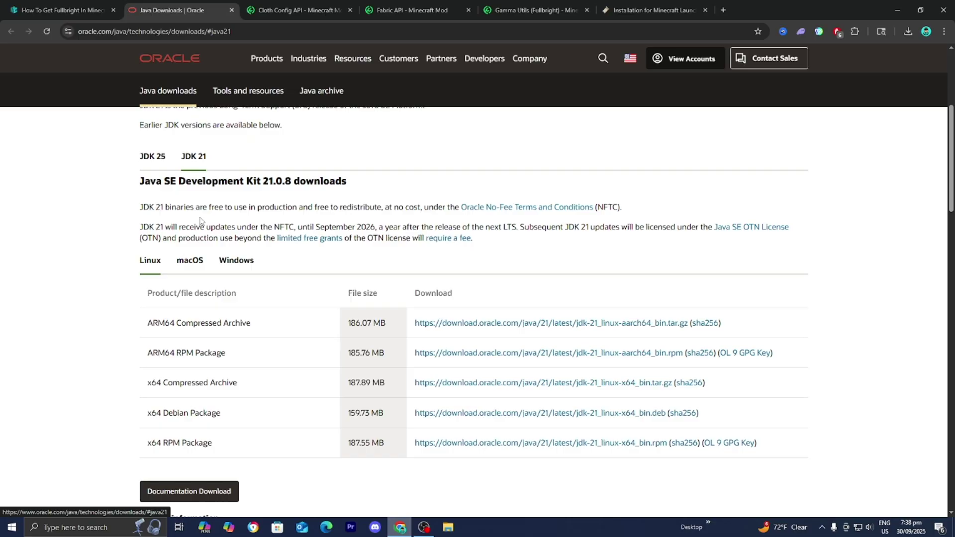
pyautogui.click(220, 263)
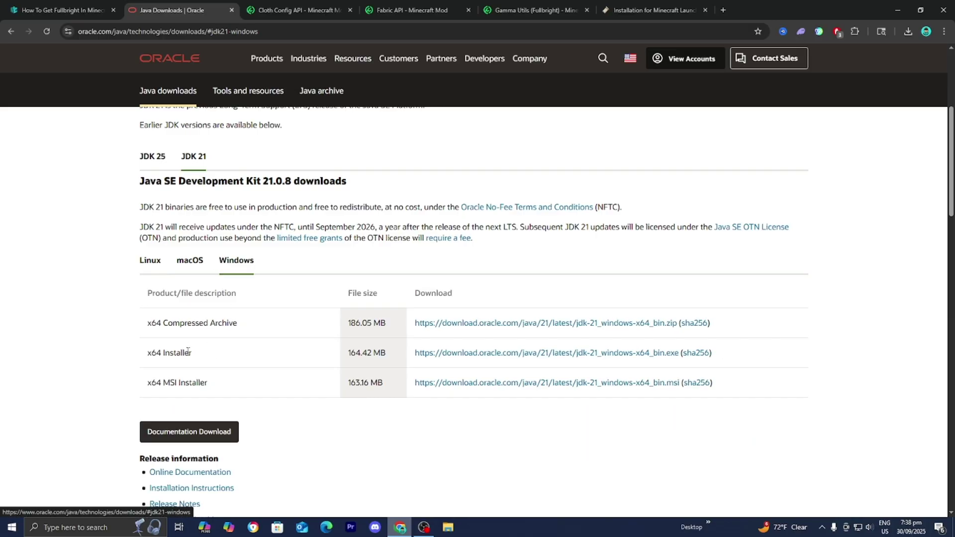
pyautogui.moveTo(198, 354); pyautogui.dragTo(144, 366)
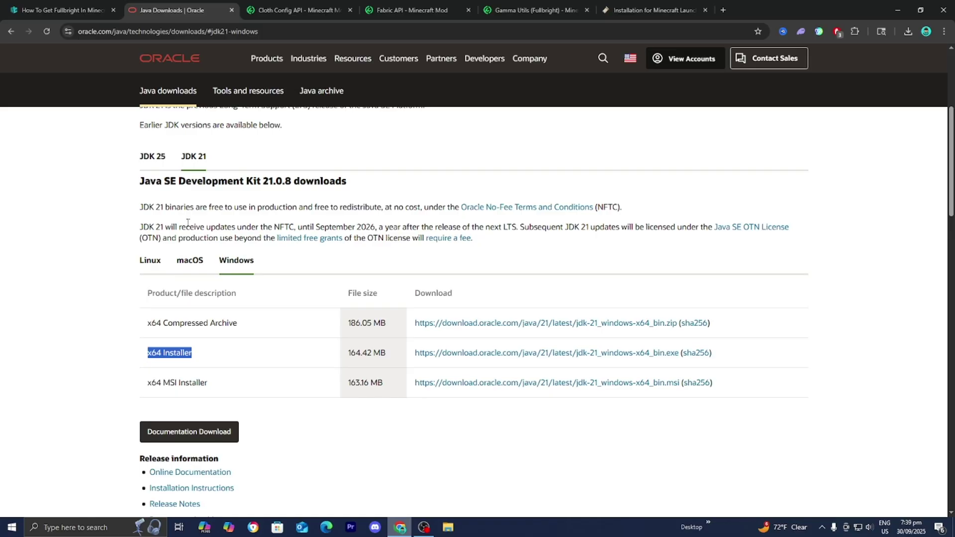
# - Show the desktop and move the Cloth Config jar directly beside the Fabric API jar
pyautogui.click(895, 10)
pyautogui.click(510, 169)
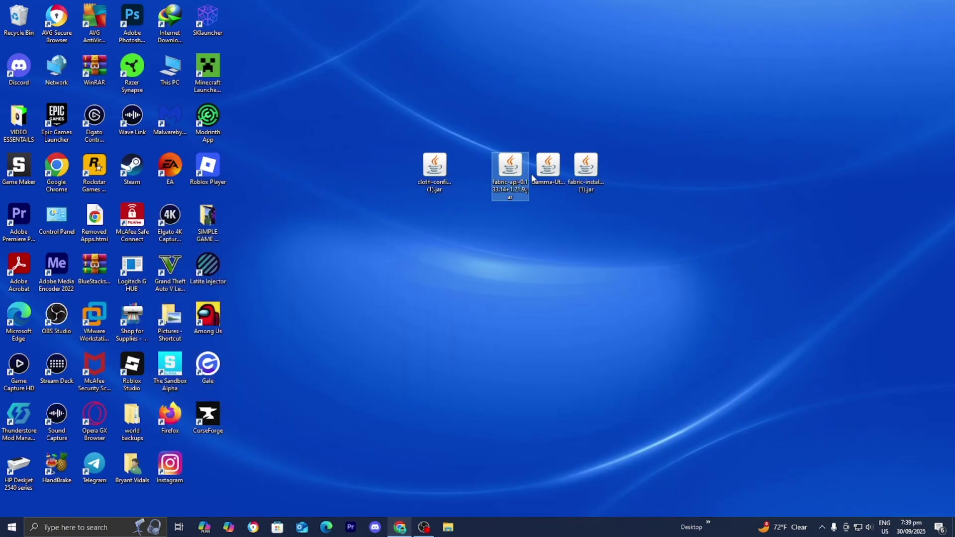
pyautogui.moveTo(437, 184); pyautogui.dragTo(465, 188)
pyautogui.click(453, 120)
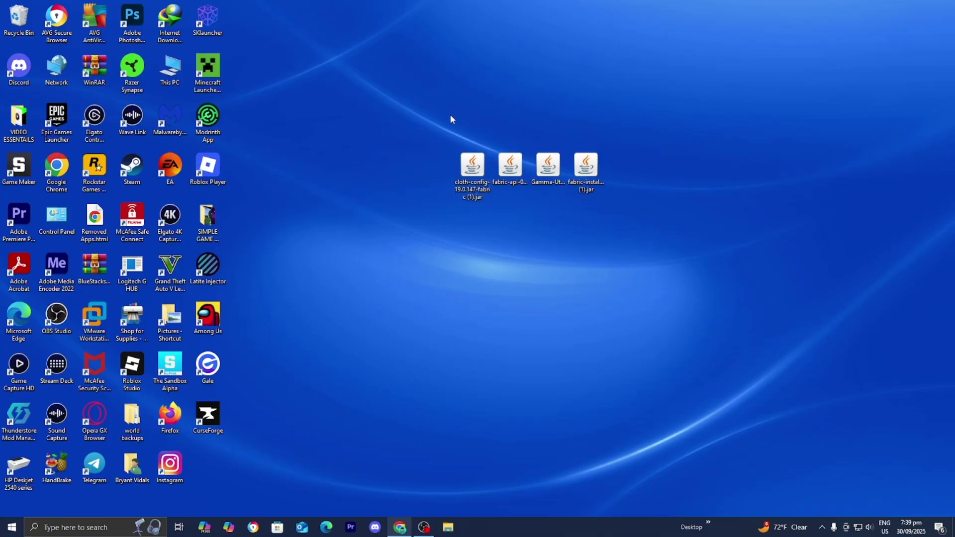
# - Select the Cloth Config, Fabric API and Gamma Utils jars on the desktop one after another to identify each file
pyautogui.click(470, 165)
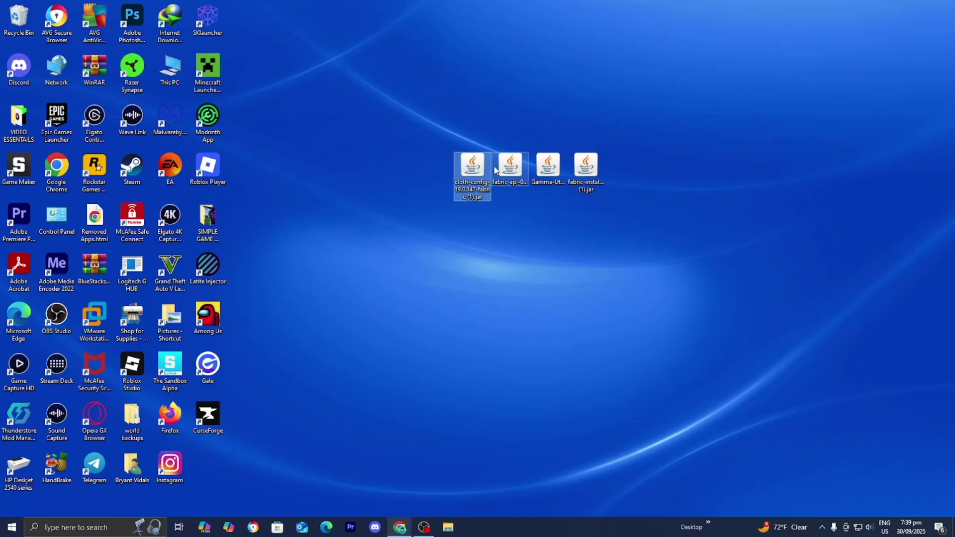
pyautogui.click(511, 171)
pyautogui.click(540, 170)
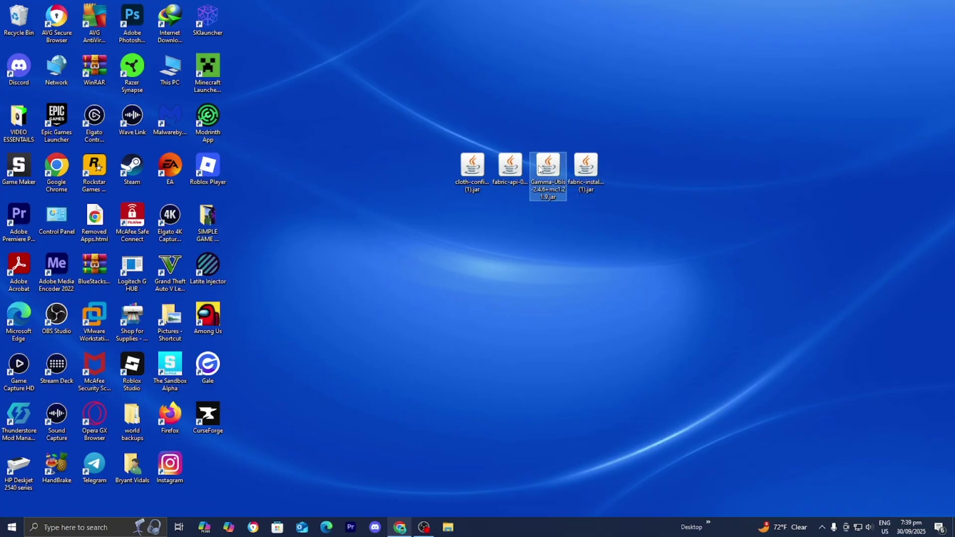
# - Open the Fabric installer jar on the desktop with Java(TM) Platform SE binary
pyautogui.click(586, 169)
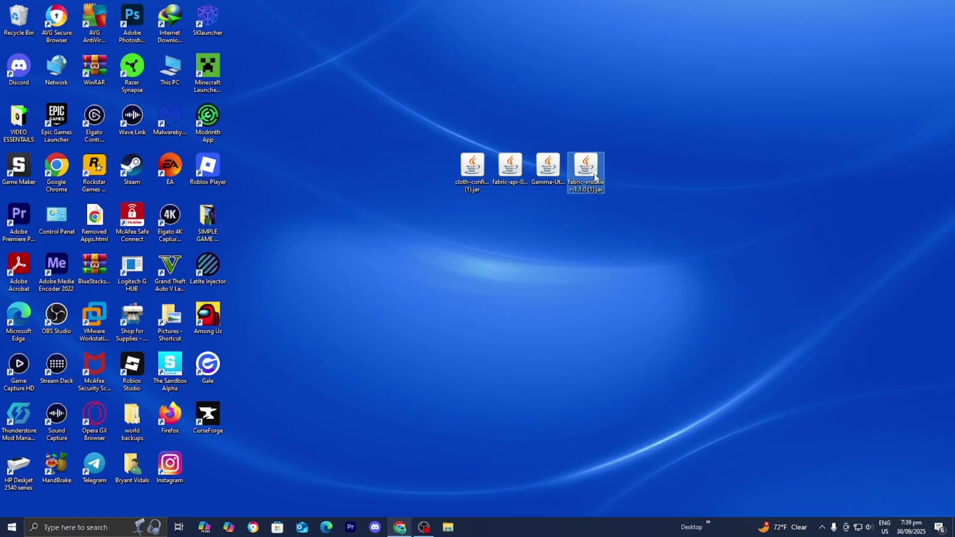
pyautogui.click(630, 162)
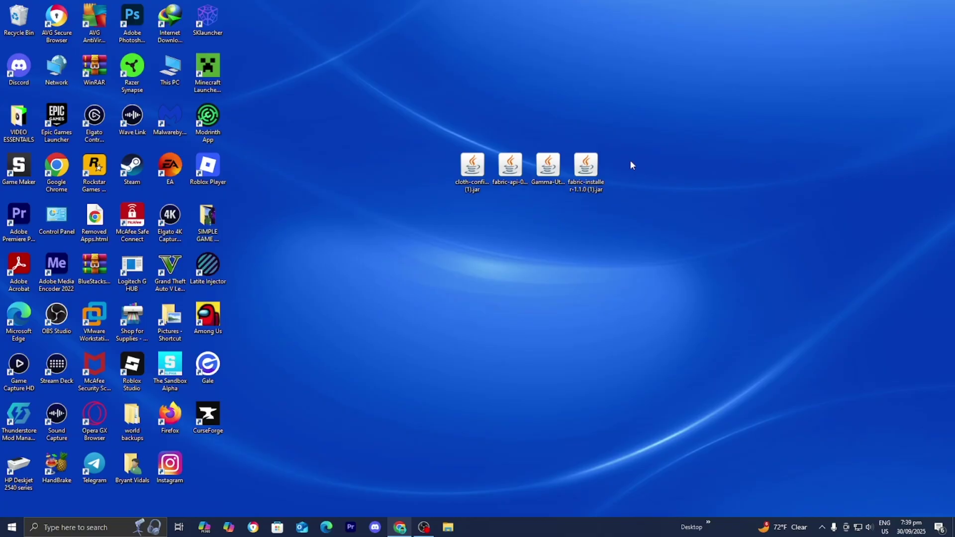
pyautogui.rightClick(586, 173)
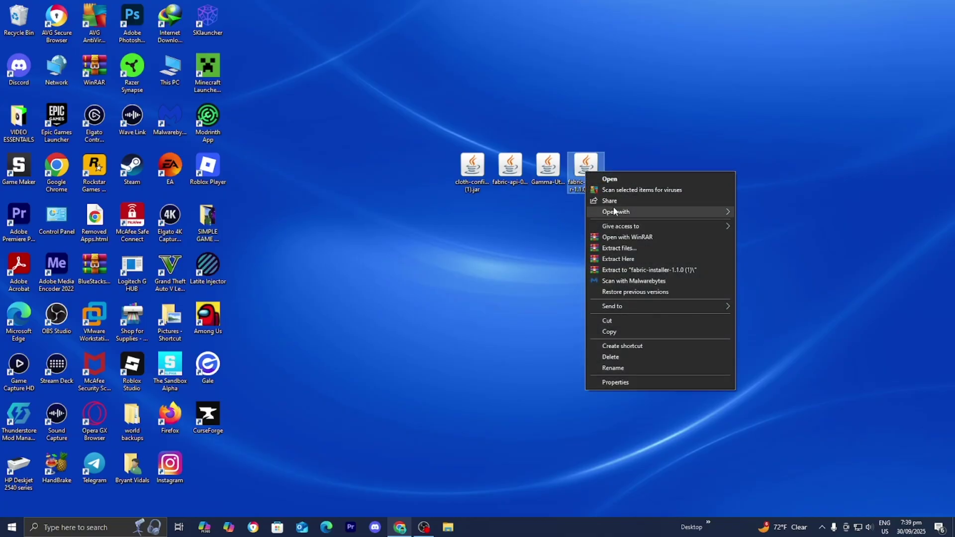
pyautogui.moveTo(615, 212)
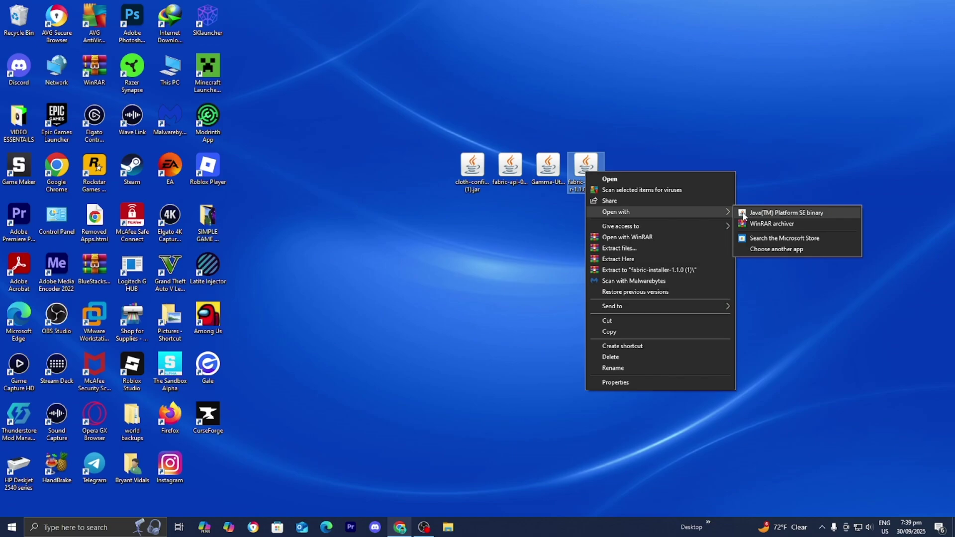
pyautogui.click(786, 213)
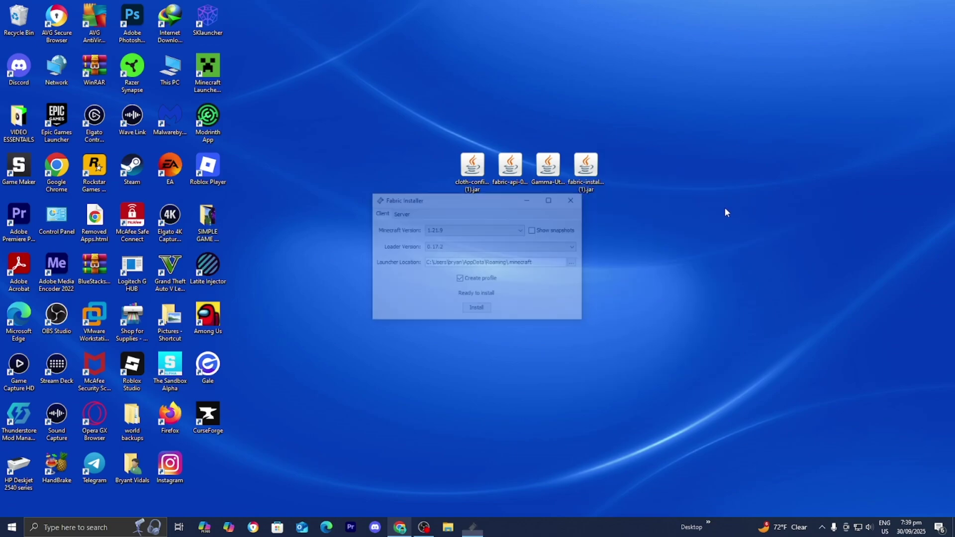
# - Install Fabric Loader 0.17.2 for the Minecraft 1.21.9 client and close the installer
pyautogui.click(510, 231)
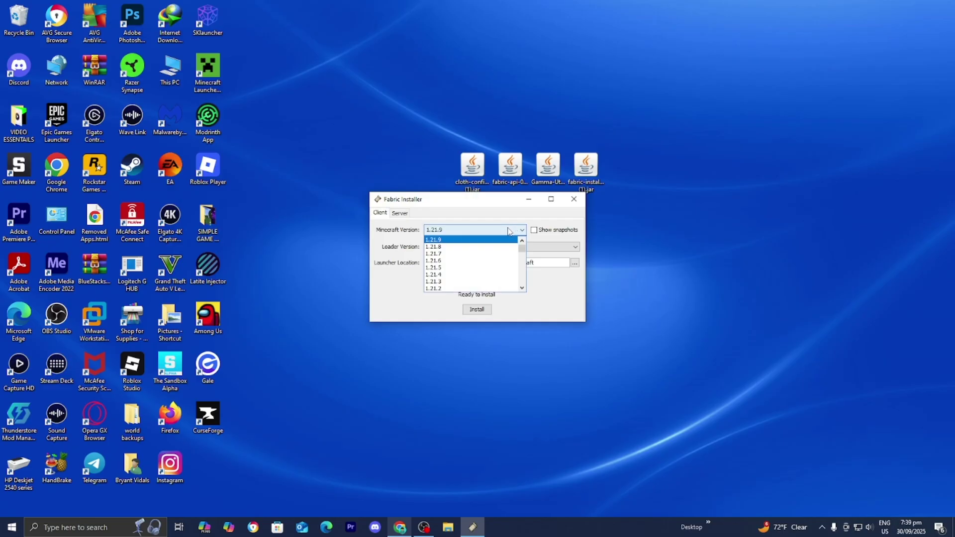
pyautogui.click(507, 231)
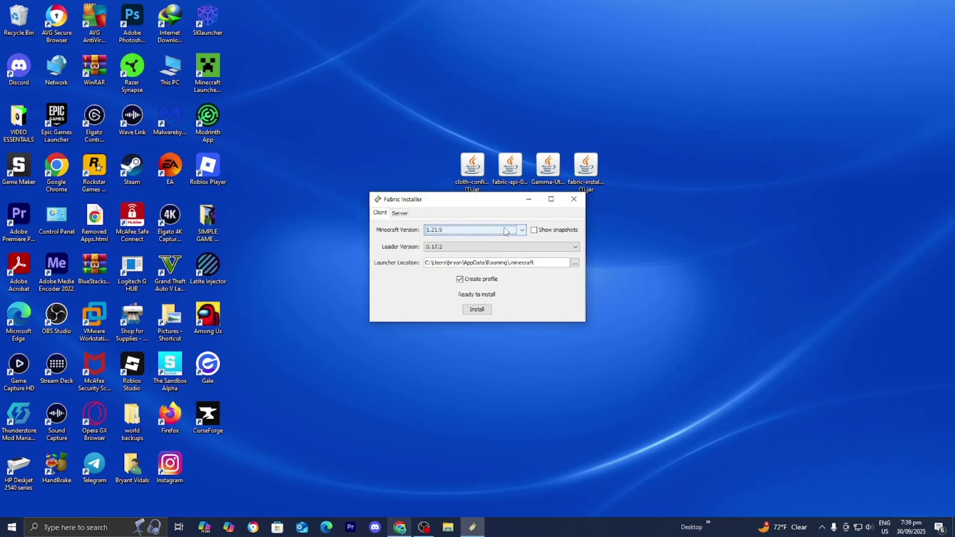
pyautogui.click(477, 309)
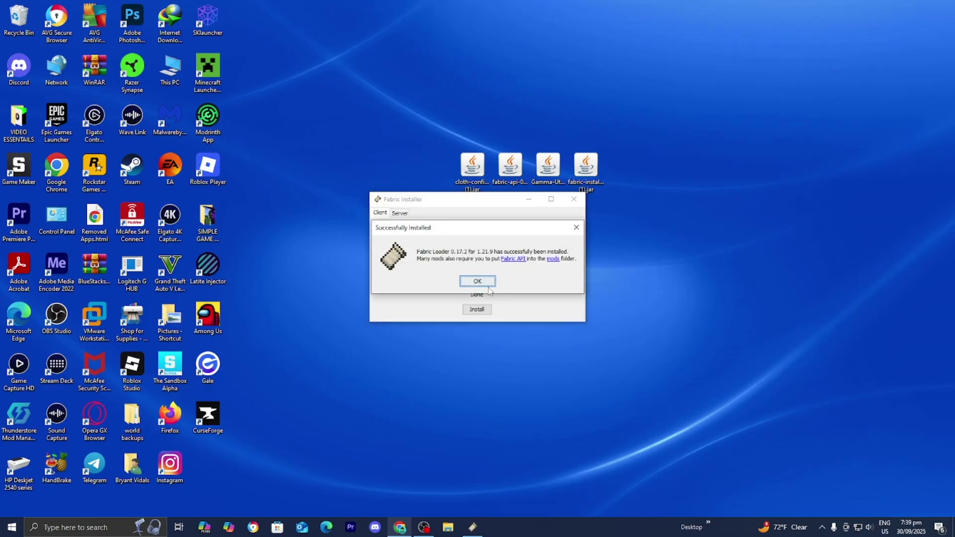
pyautogui.click(478, 281)
pyautogui.click(574, 198)
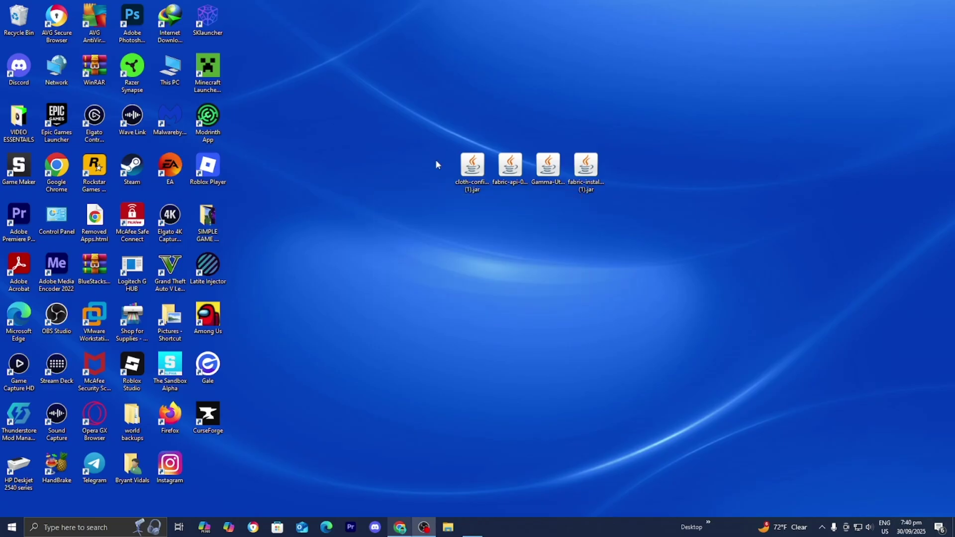
# - Start Minecraft Launcher and open the folder of the fabric-loader-1.21.9 installation
pyautogui.doubleClick(217, 73)
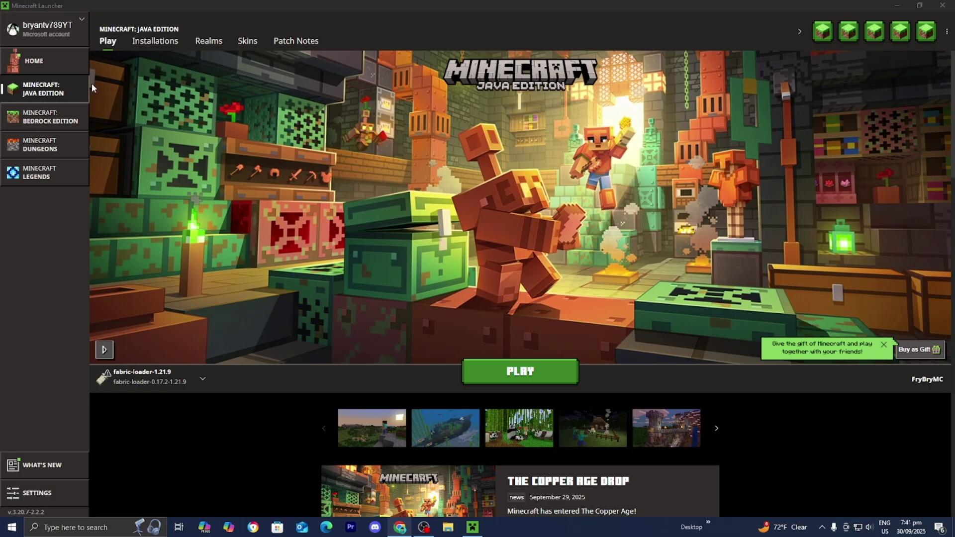
pyautogui.click(142, 47)
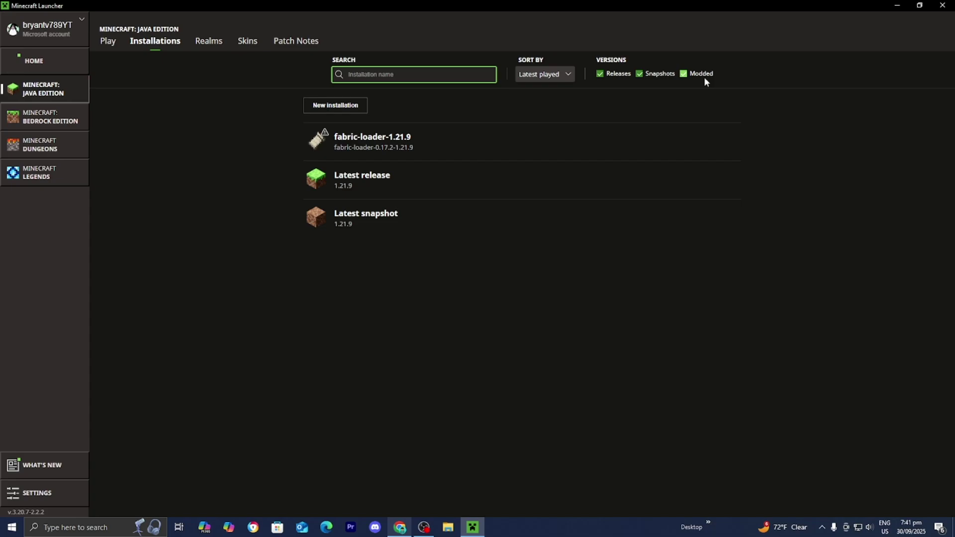
pyautogui.moveTo(399, 155)
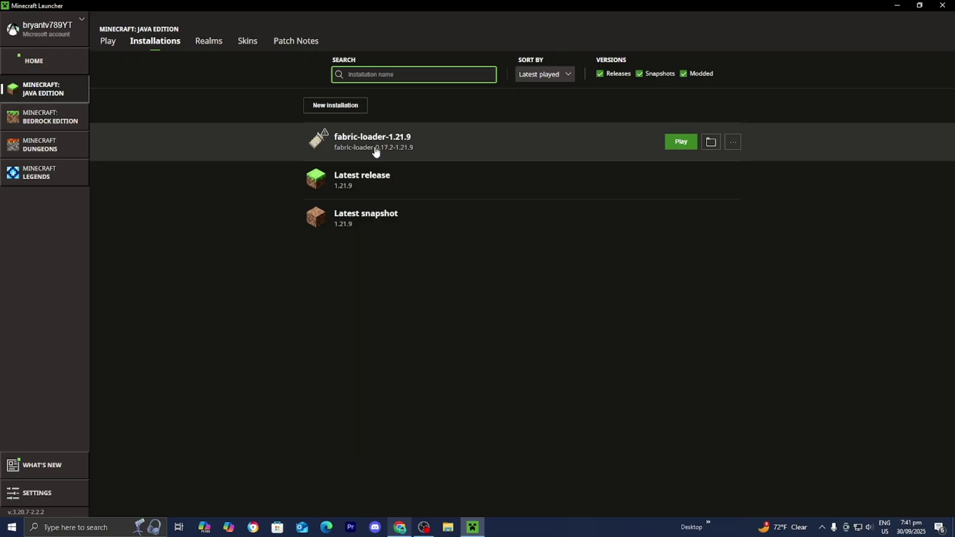
pyautogui.click(710, 142)
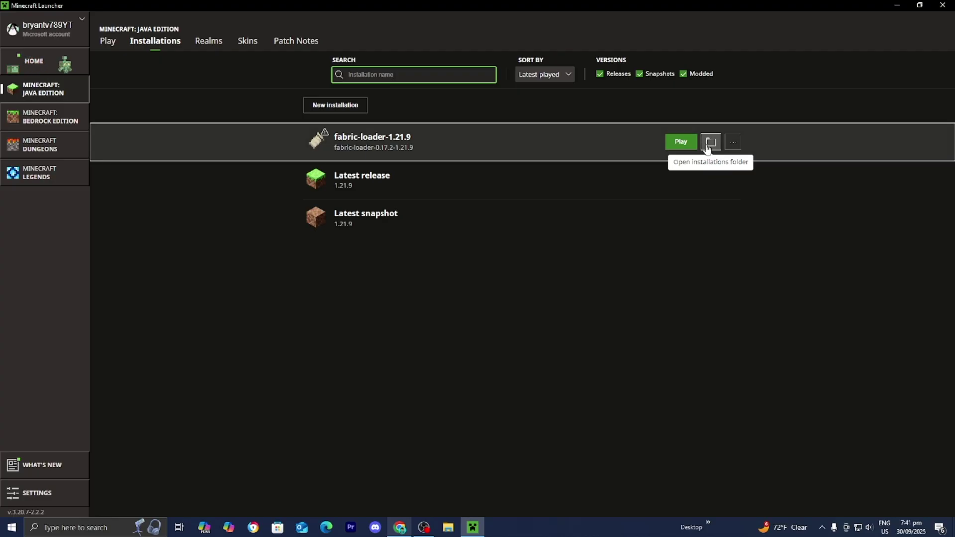
pyautogui.moveTo(521, 215); pyautogui.dragTo(556, 130)
# - Find the mods folder inside .minecraft, show where a new folder could be created, and open mods
pyautogui.scroll(-2, 494, 232)
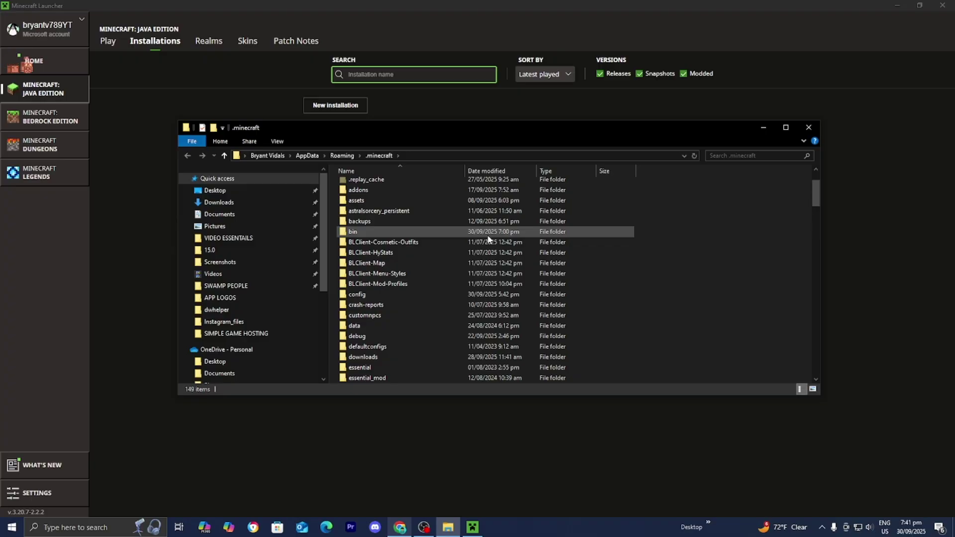
pyautogui.scroll(-9, 488, 239)
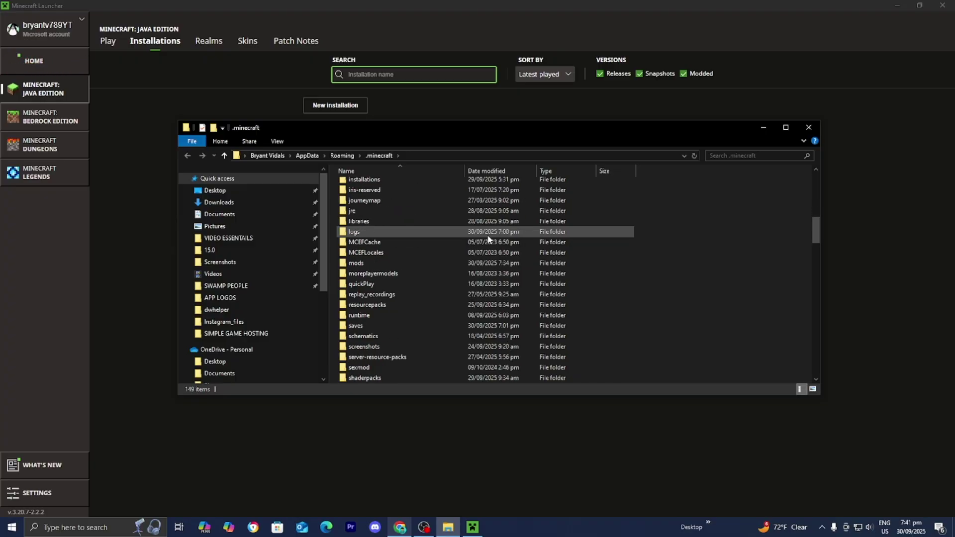
pyautogui.scroll(-1, 487, 238)
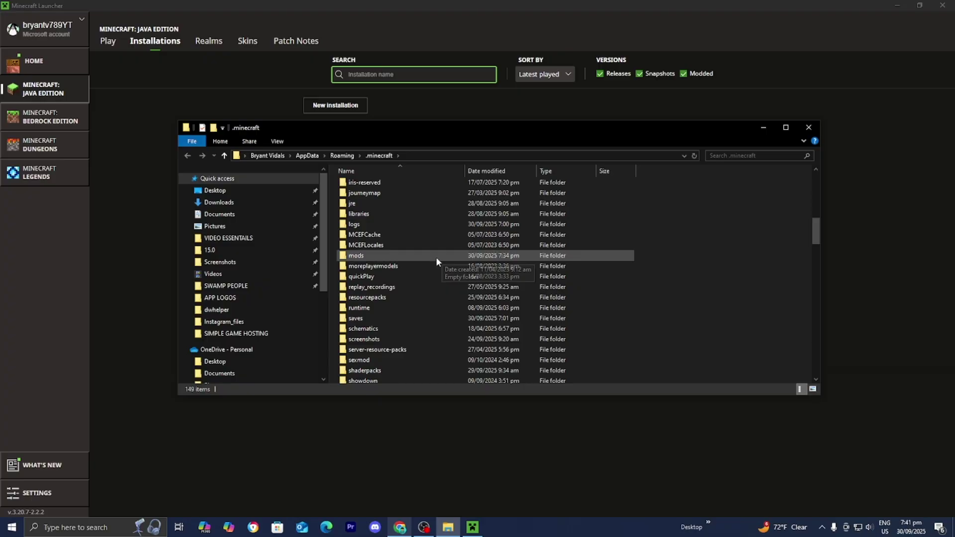
pyautogui.click(437, 260)
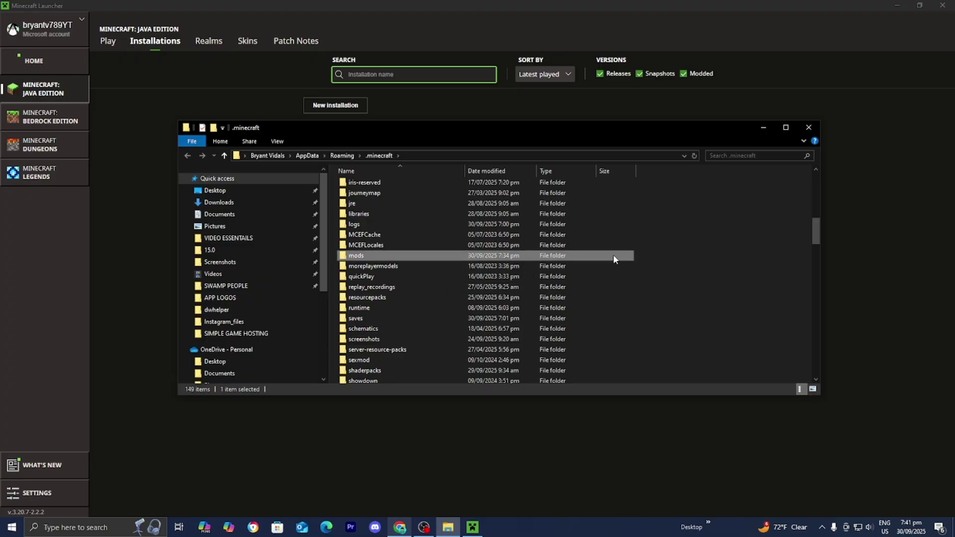
pyautogui.rightClick(680, 248)
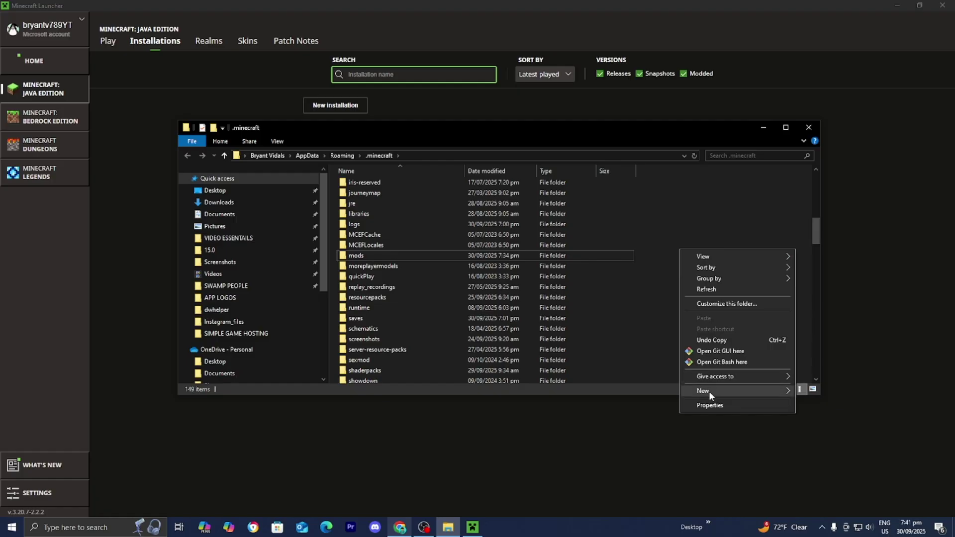
pyautogui.moveTo(783, 393)
pyautogui.click(381, 257)
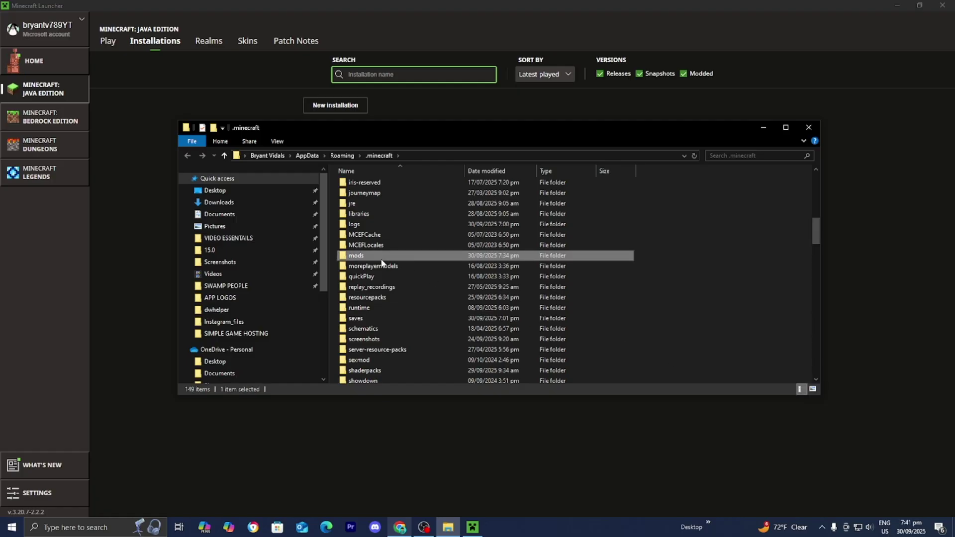
pyautogui.doubleClick(381, 259)
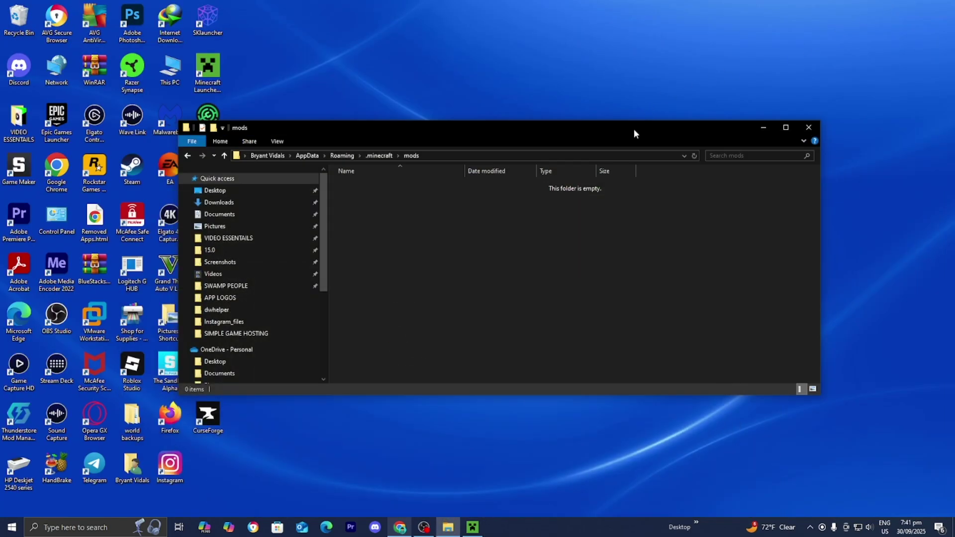
# - Move the Gamma Utils, Fabric API and Cloth Config jars from the desktop into the mods folder and close its window
pyautogui.moveTo(634, 129); pyautogui.dragTo(616, 230)
pyautogui.click(558, 185)
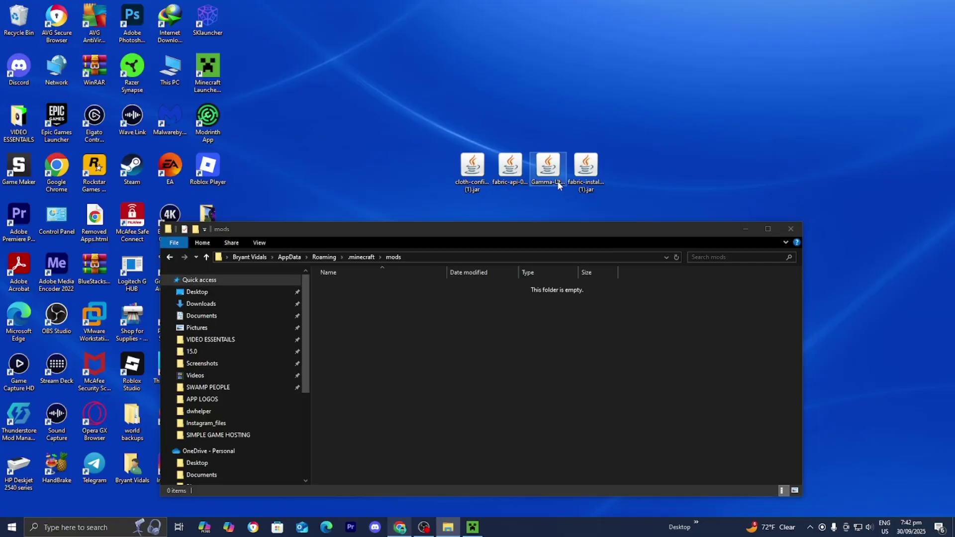
pyautogui.moveTo(558, 185); pyautogui.dragTo(567, 348)
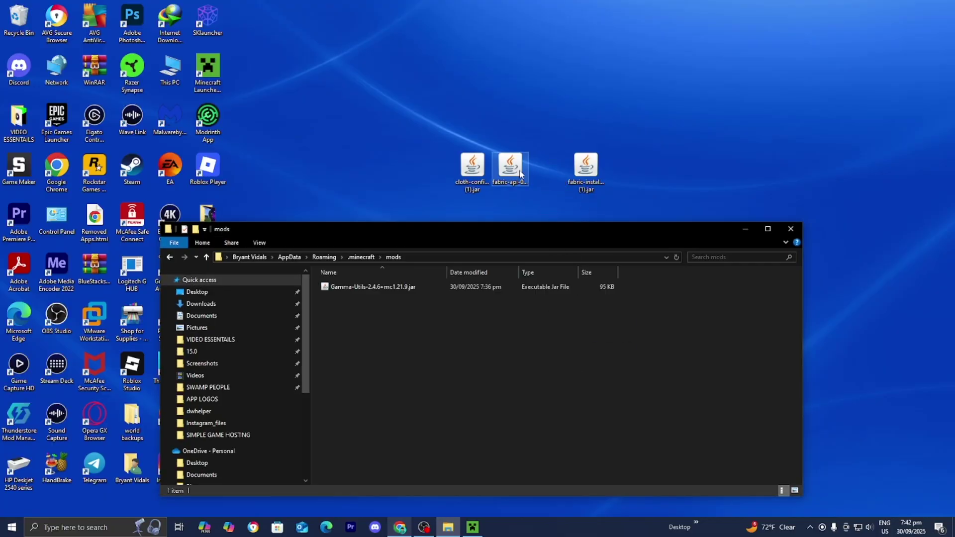
pyautogui.moveTo(520, 174); pyautogui.dragTo(549, 366)
pyautogui.click(471, 164)
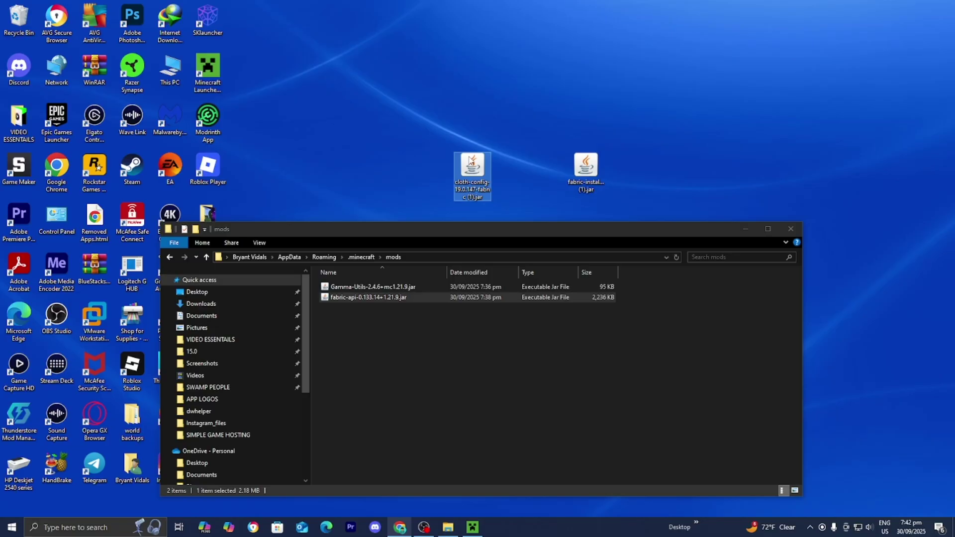
pyautogui.moveTo(472, 161); pyautogui.dragTo(498, 349)
pyautogui.click(326, 378)
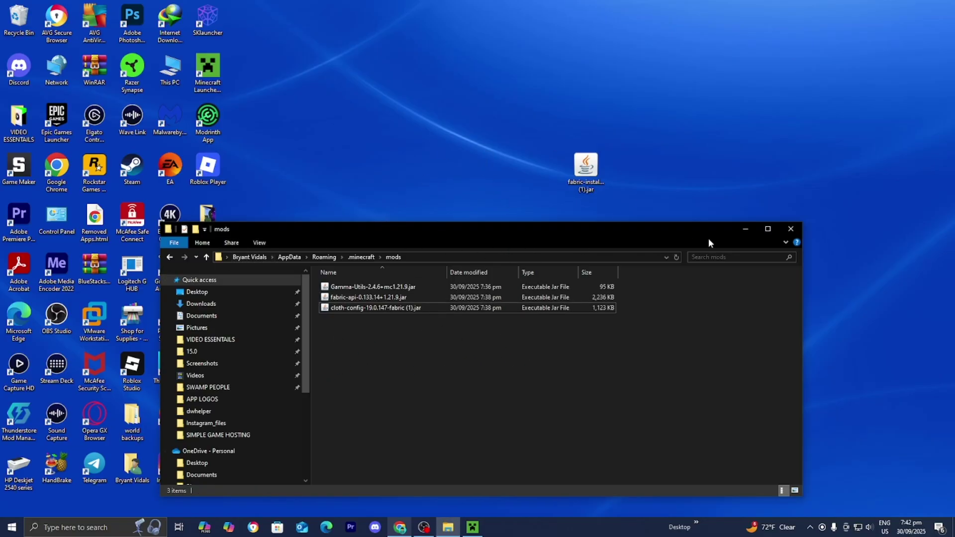
pyautogui.click(783, 233)
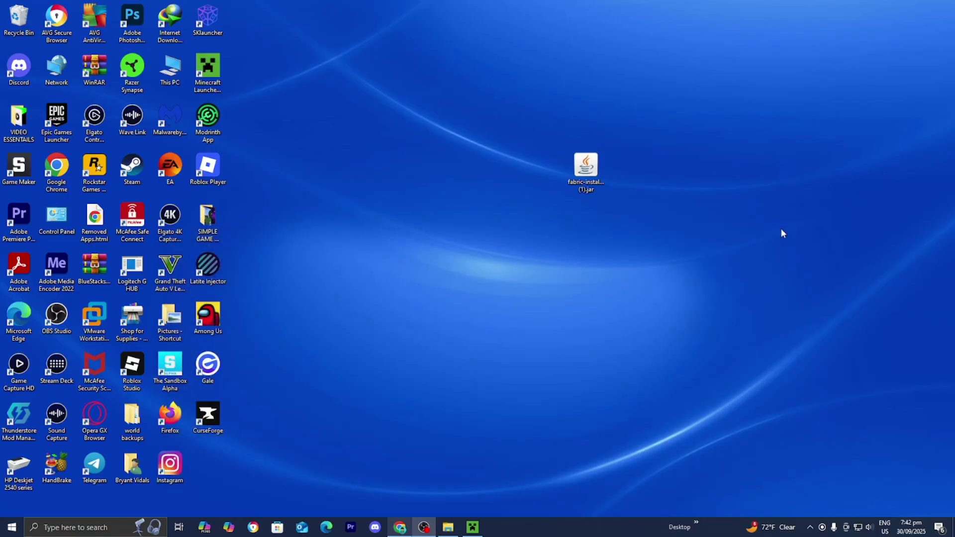
# - Launch Minecraft from the launcher with the fabric-loader-1.21.9 installation, accepting the risk warning about modified installations
pyautogui.click(473, 527)
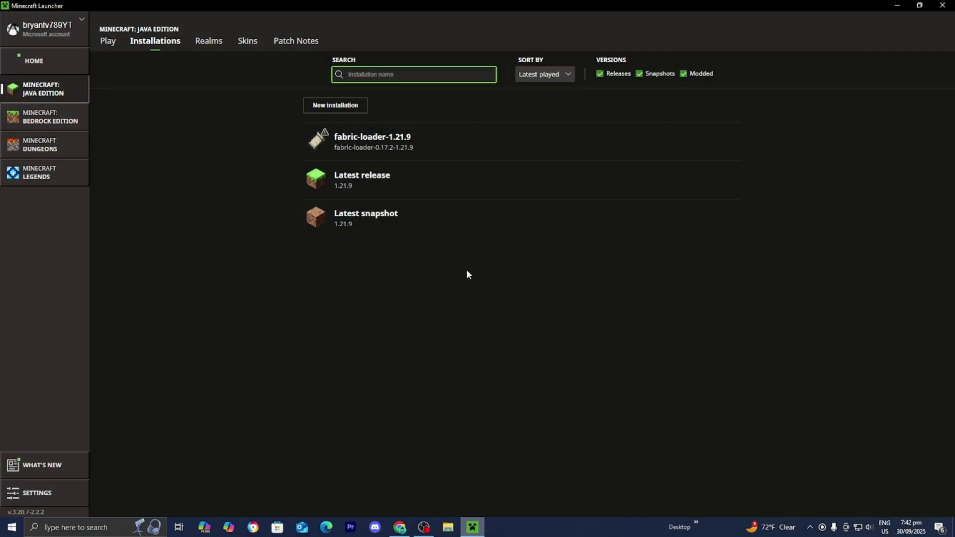
pyautogui.click(107, 42)
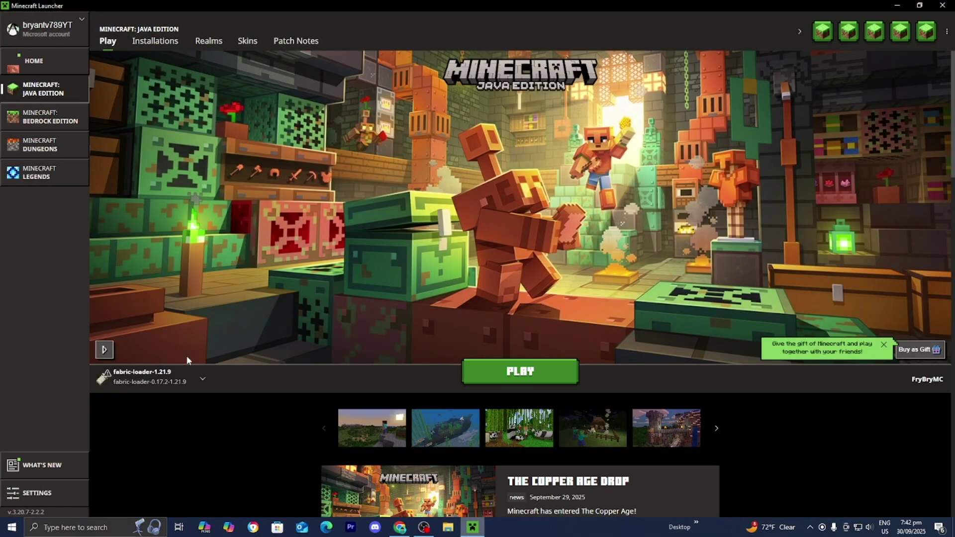
pyautogui.click(149, 377)
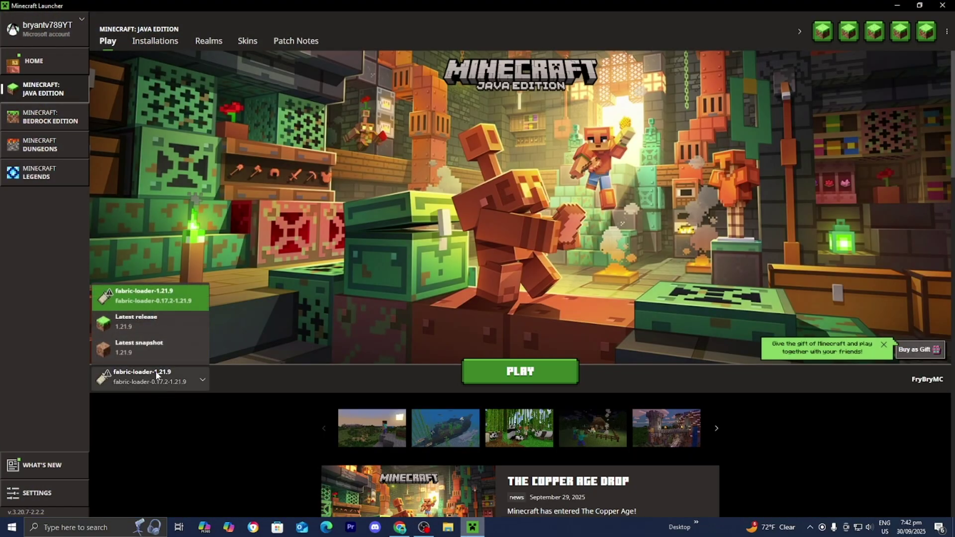
pyautogui.click(141, 299)
pyautogui.click(507, 379)
pyautogui.click(356, 281)
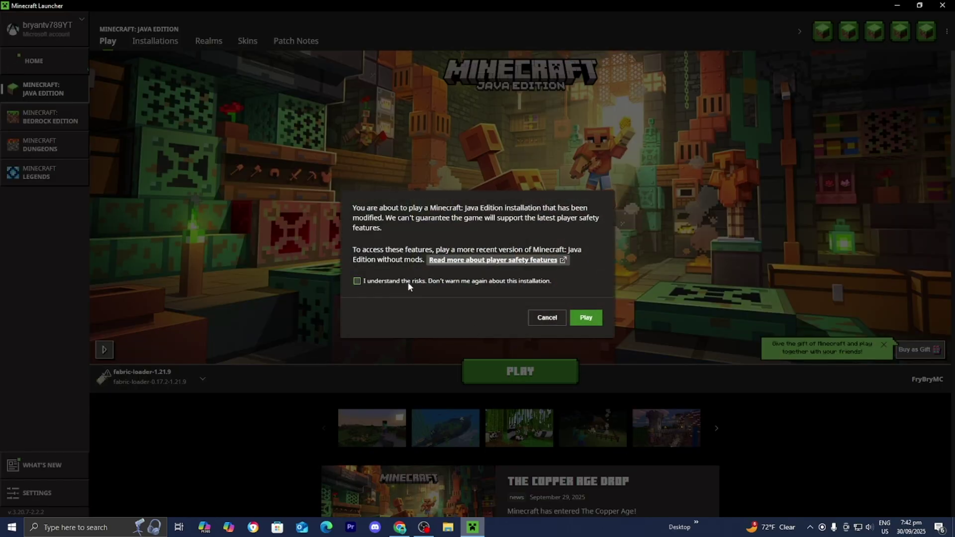
pyautogui.click(578, 320)
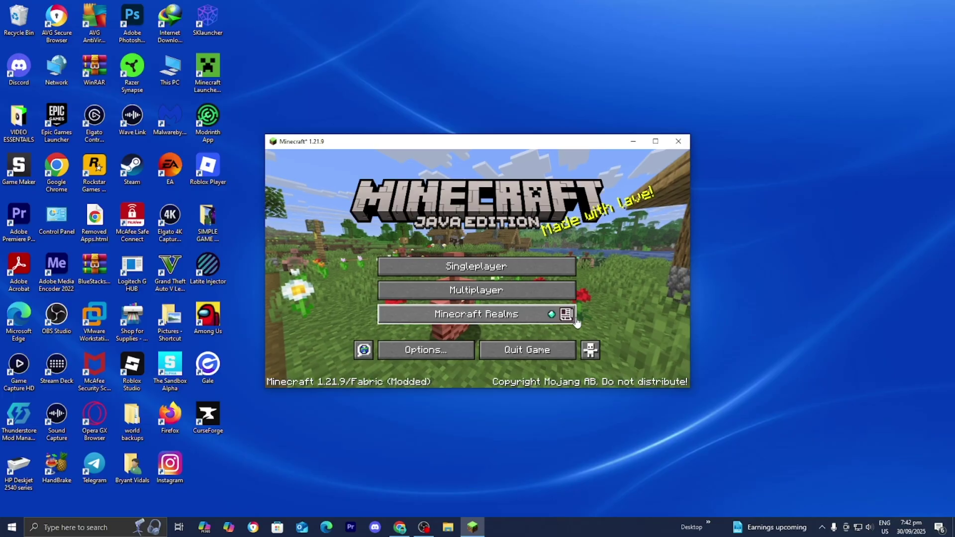
# - Maximize the game window and load an existing singleplayer world
pyautogui.press('super+Up')
pyautogui.click(503, 241)
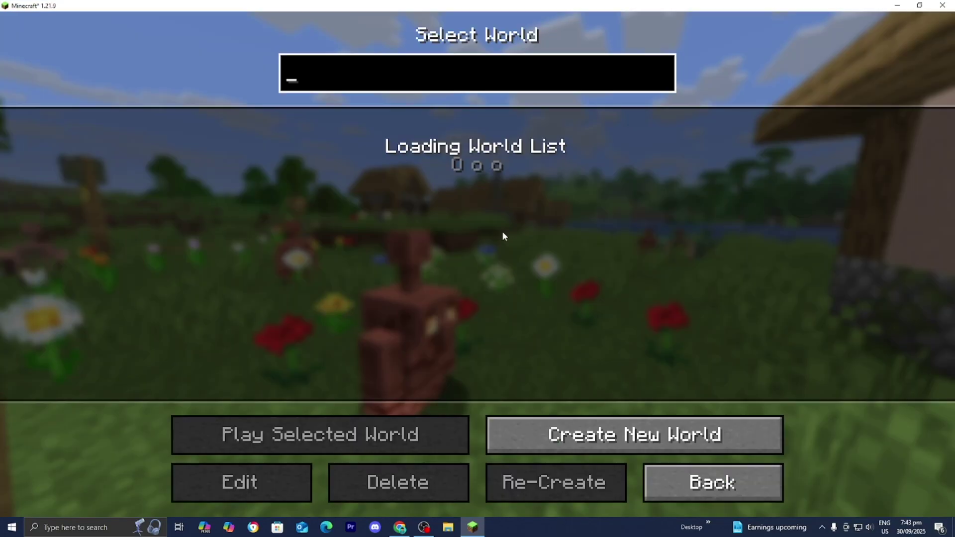
pyautogui.click(512, 174)
pyautogui.click(319, 437)
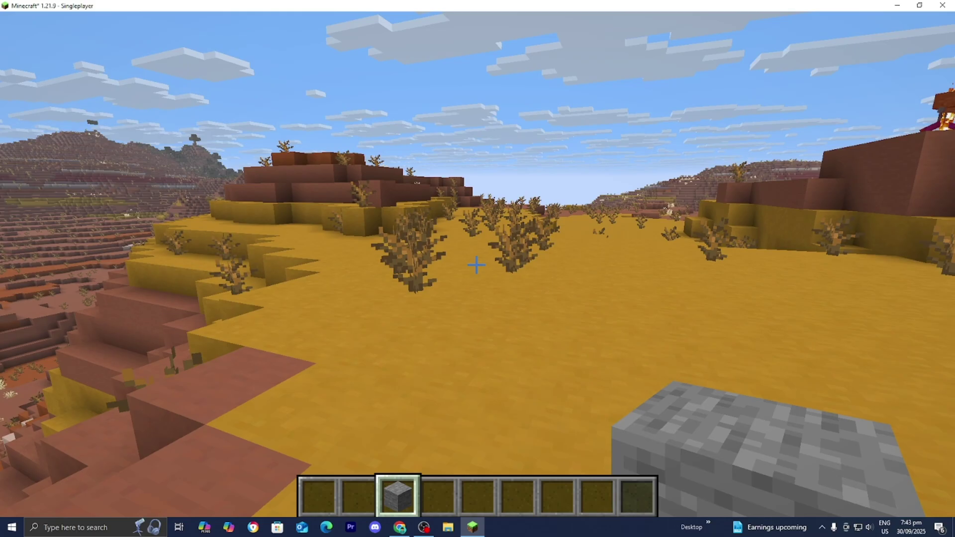
# - Test Gamma Utils in the world by toggling gamma between 100% and 1500% and switching night vision on and off
pyautogui.press('w')
pyautogui.press('g')
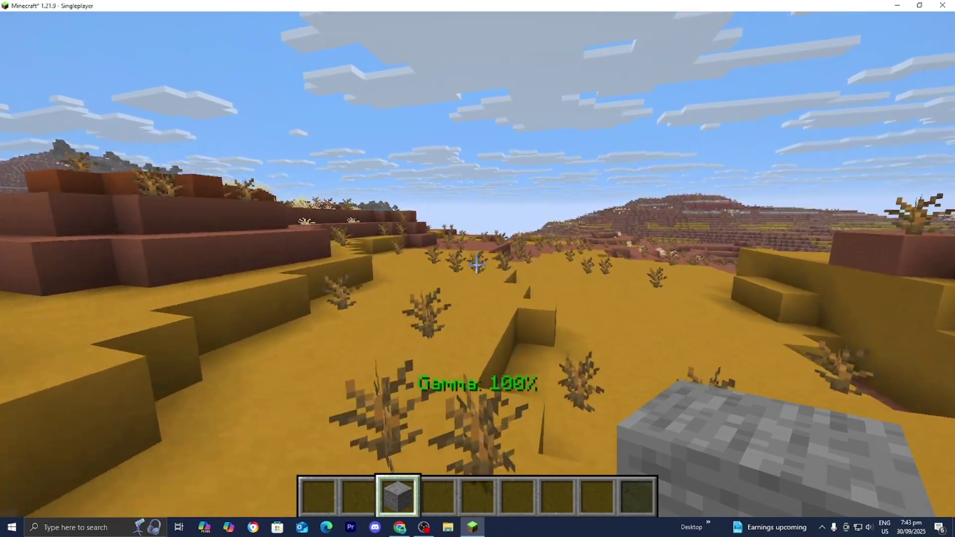
pyautogui.press('g')
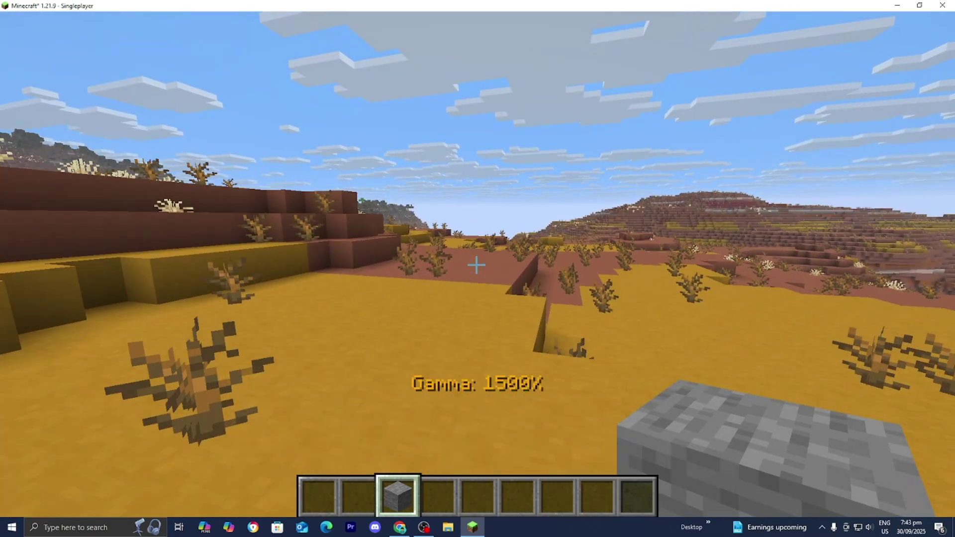
pyautogui.press('h')
pyautogui.press('h')
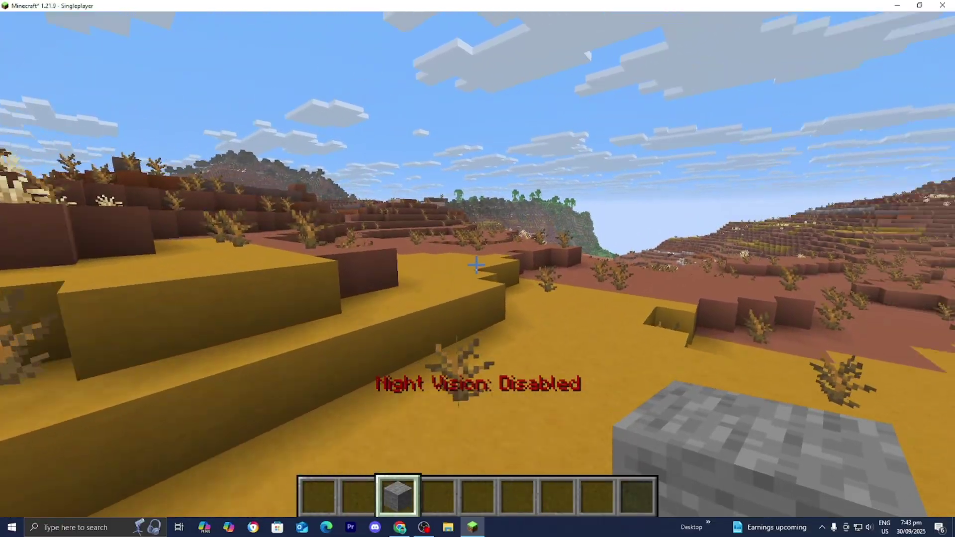
# - Set the world's time to night with the command /time set night
pyautogui.press('h')
pyautogui.press('/')
pyautogui.write('time set night')
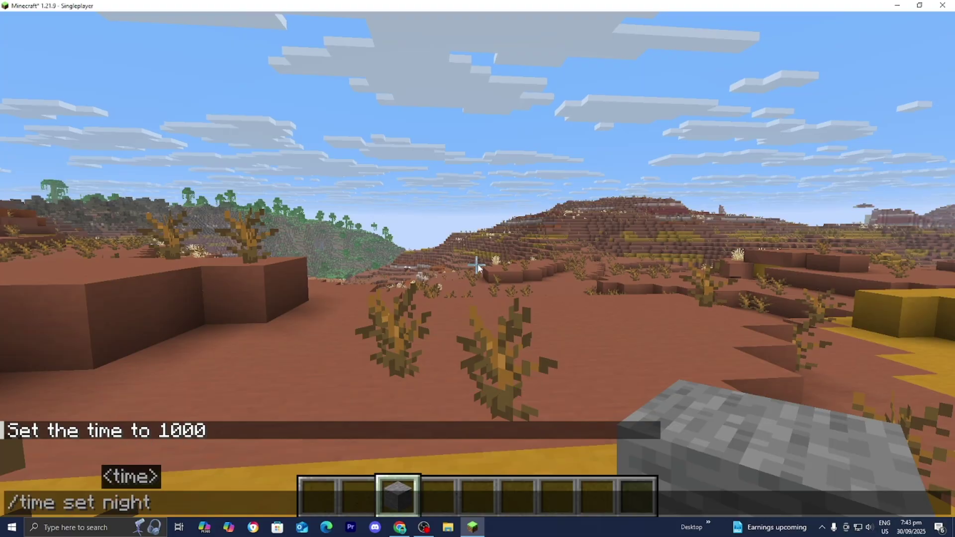
pyautogui.press('Return')
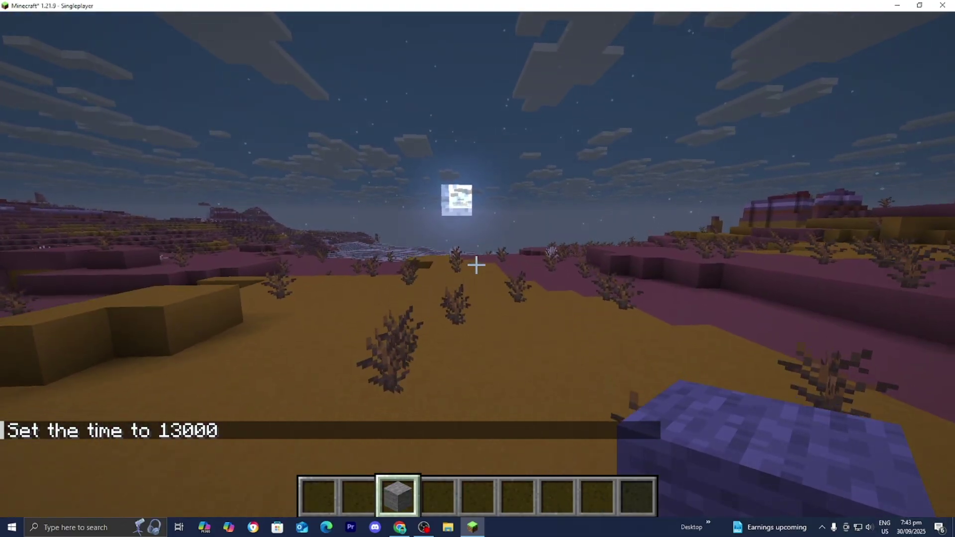
# - Switch night vision on and walk forward across the badlands to check how the terrain is lit at night
pyautogui.press('h')
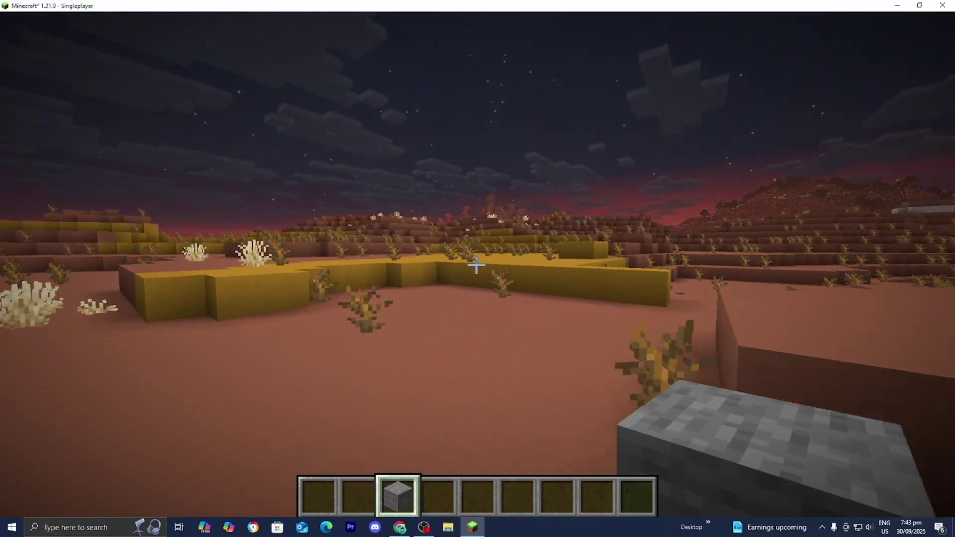
pyautogui.press('w')
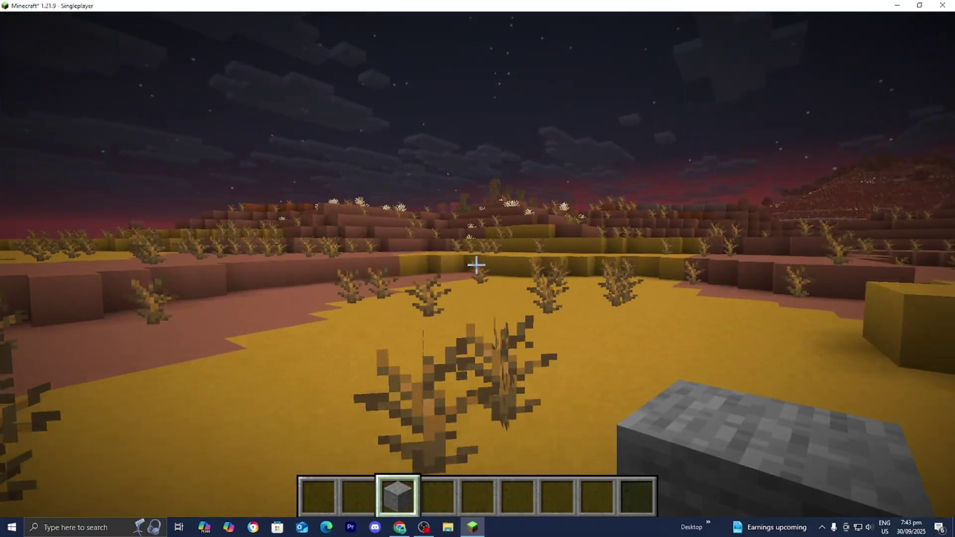
pyautogui.press('w')
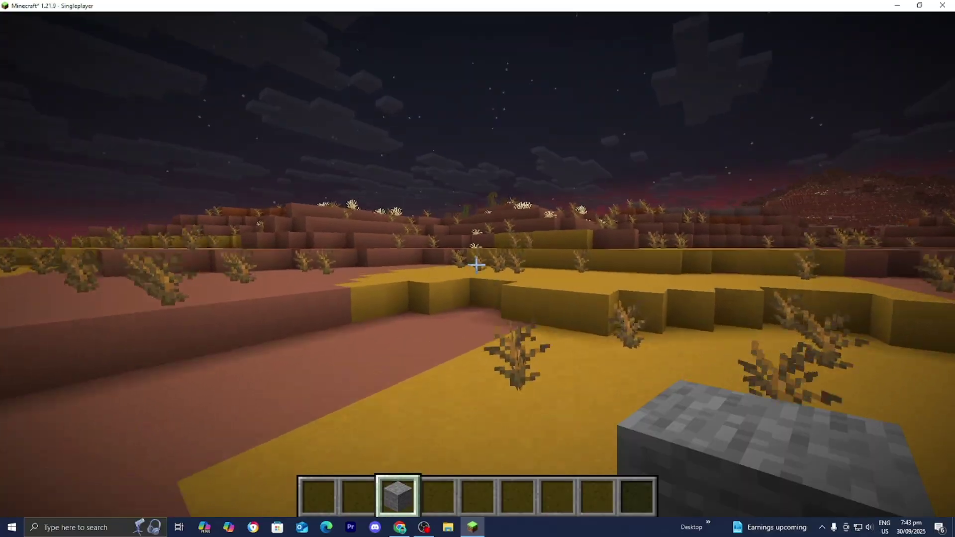
pyautogui.press('w')
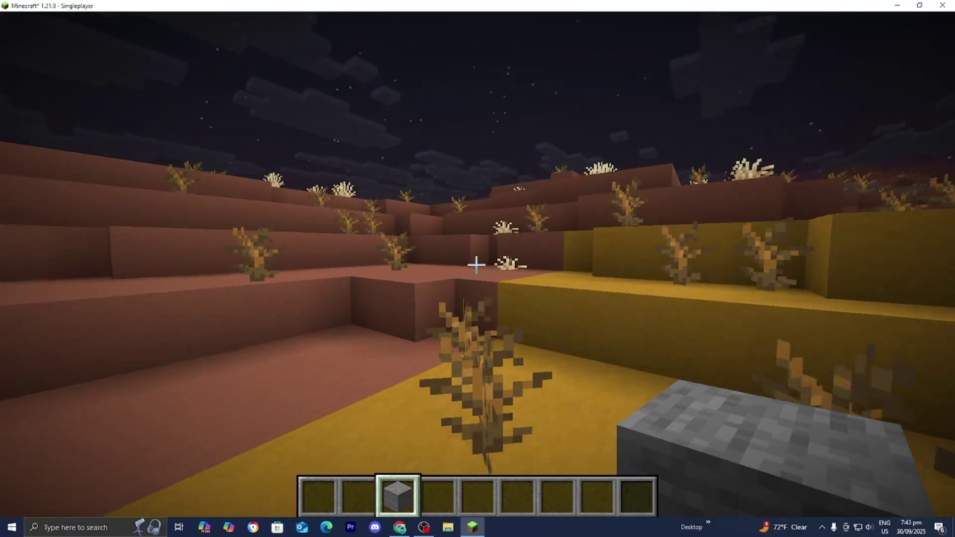
pyautogui.press('w')
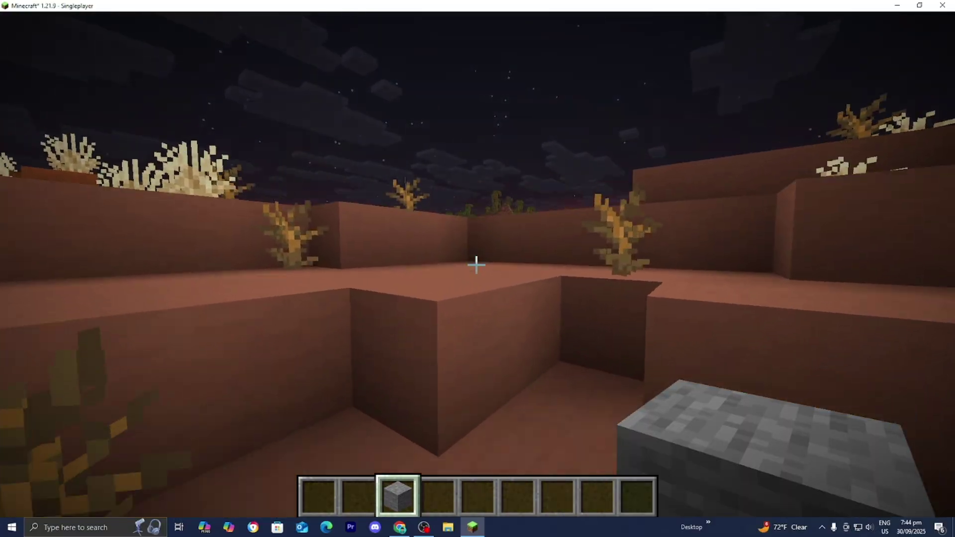